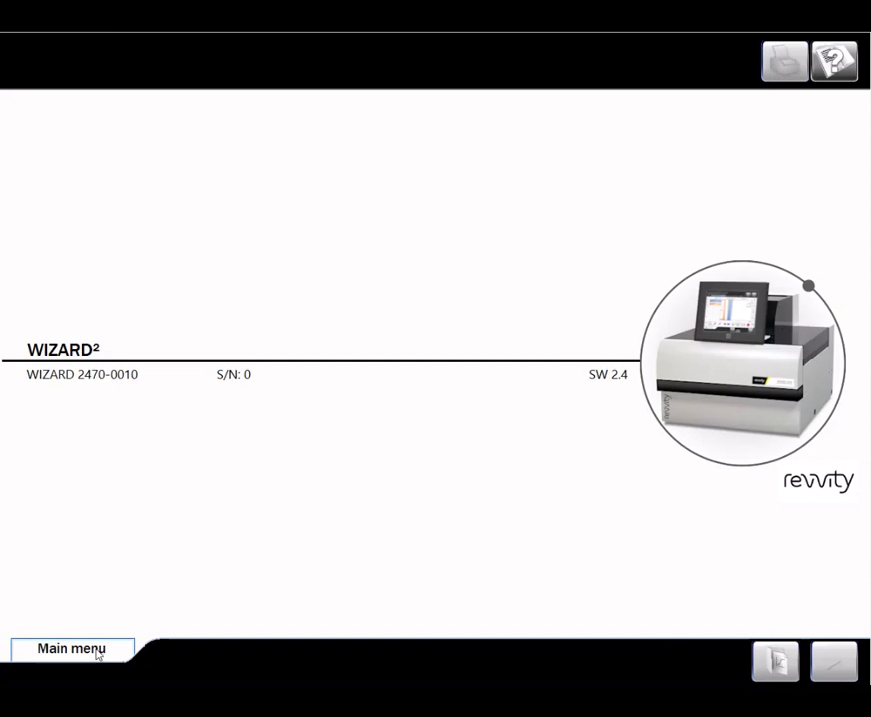
Step: Log in to the instrument software with the username and account password
{"action": "left_click", "coordinate": [100, 650]}
{"action": "left_click", "coordinate": [104, 413]}
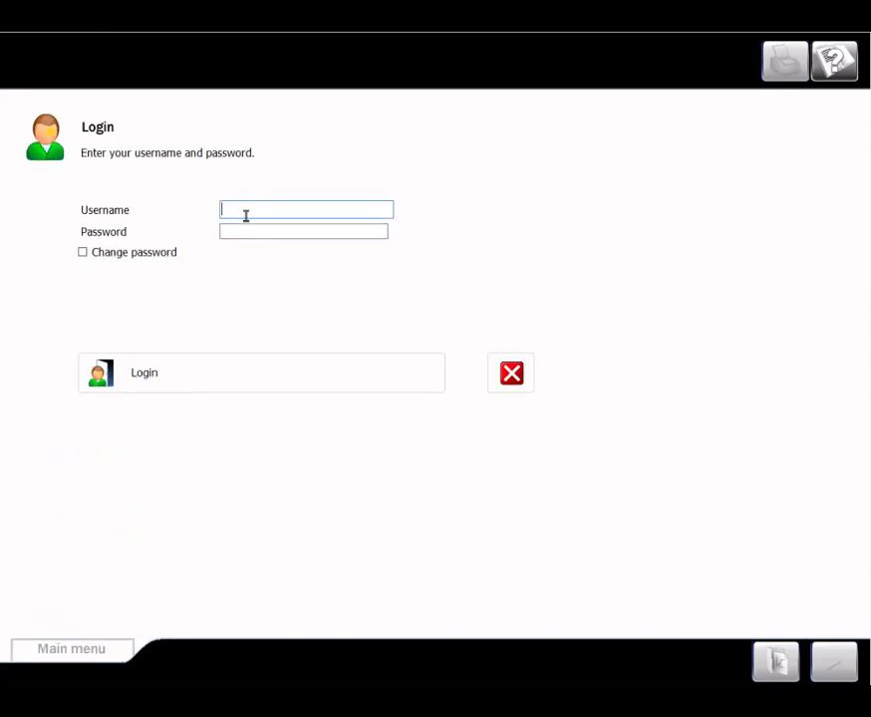
{"action": "type", "text": "Marie"}
{"action": "key", "text": "Tab"}
{"action": "type", "text": "****"}
{"action": "key", "text": "Return"}
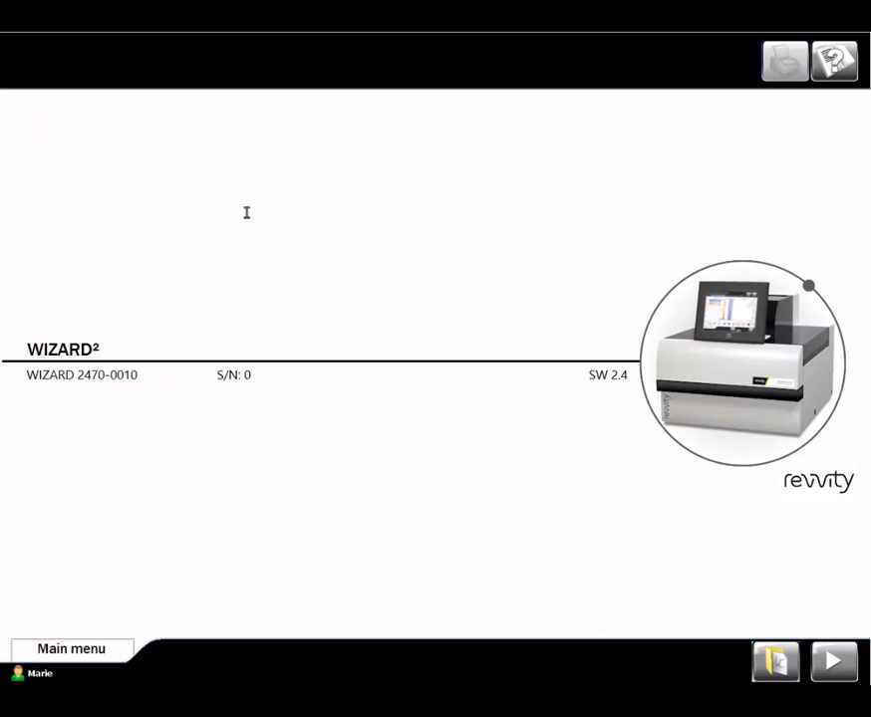
Step: Create a new protocol named Protocol1 with protocol ID 1 and no template
{"action": "left_click", "coordinate": [91, 650]}
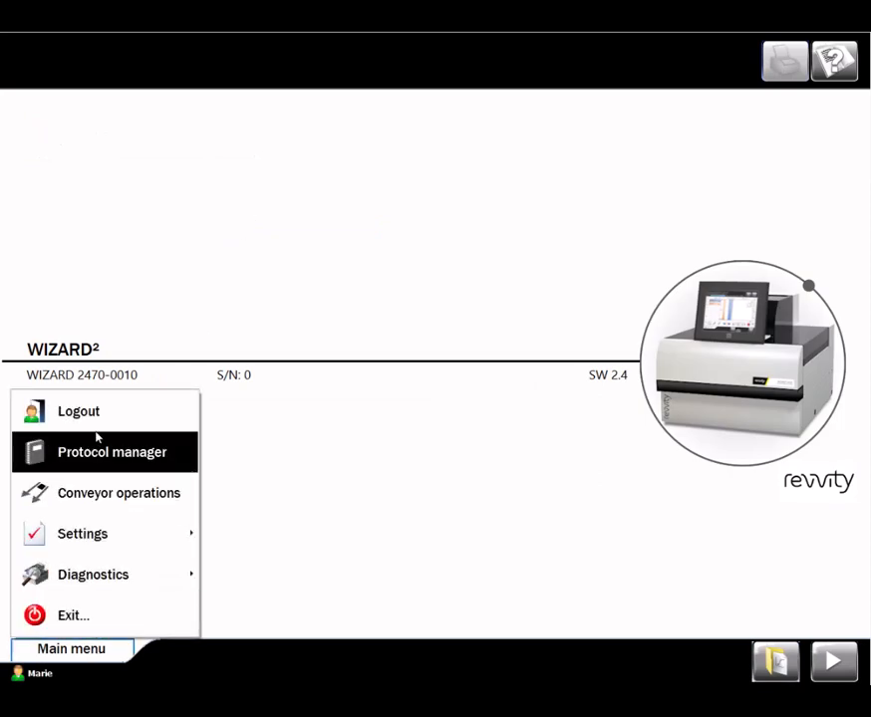
{"action": "left_click", "coordinate": [97, 464]}
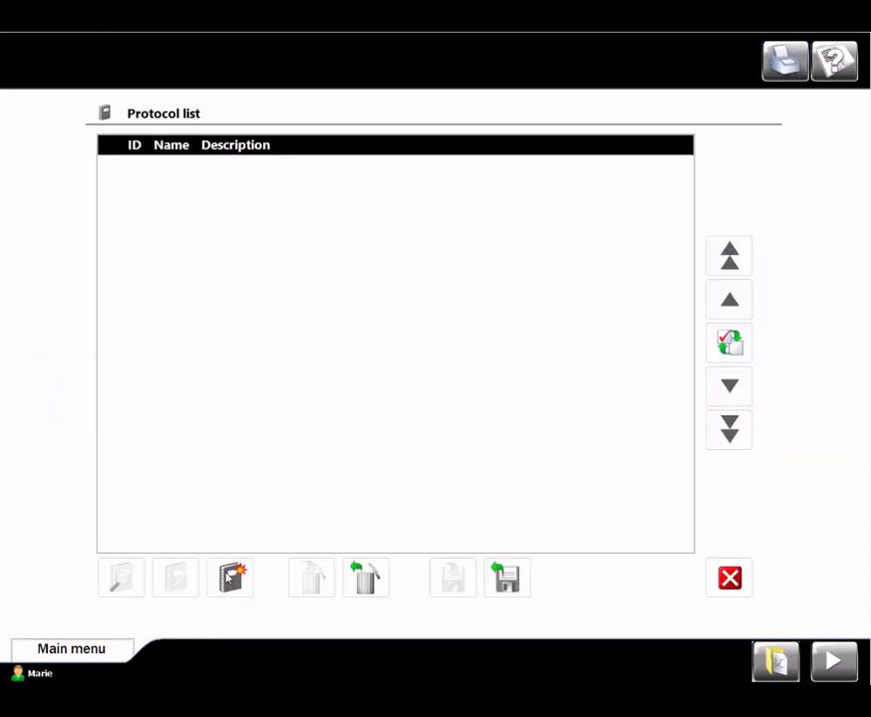
{"action": "left_click", "coordinate": [230, 578]}
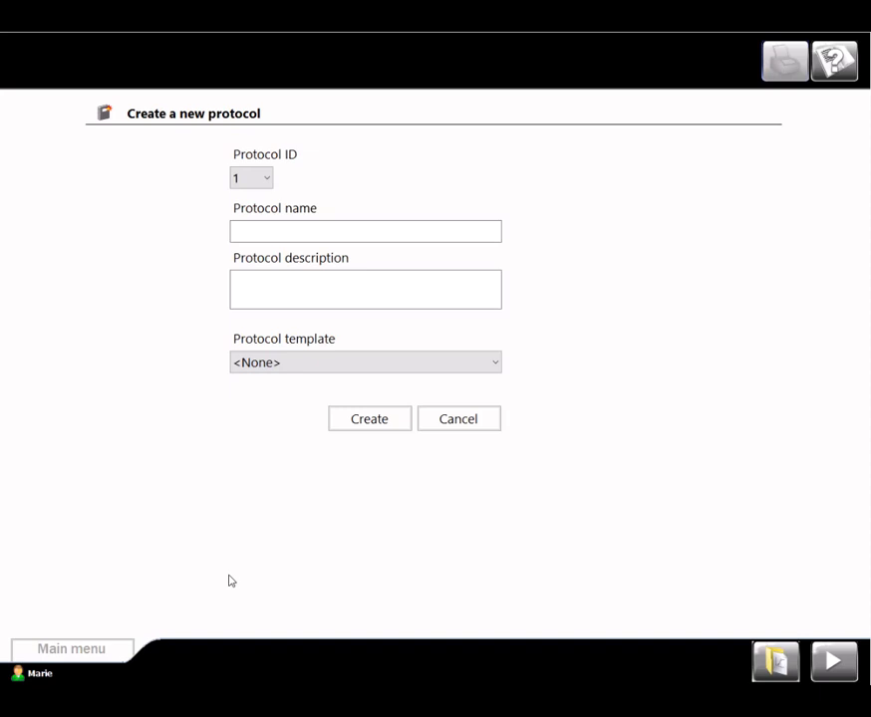
{"action": "left_click", "coordinate": [273, 235]}
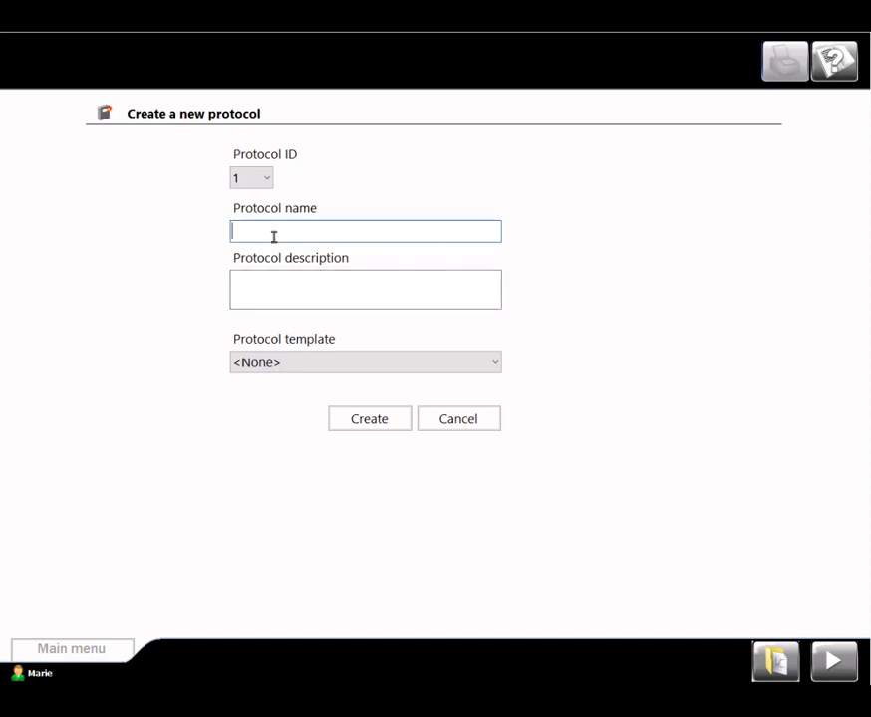
{"action": "type", "text": "Protocol1"}
{"action": "left_click", "coordinate": [361, 420]}
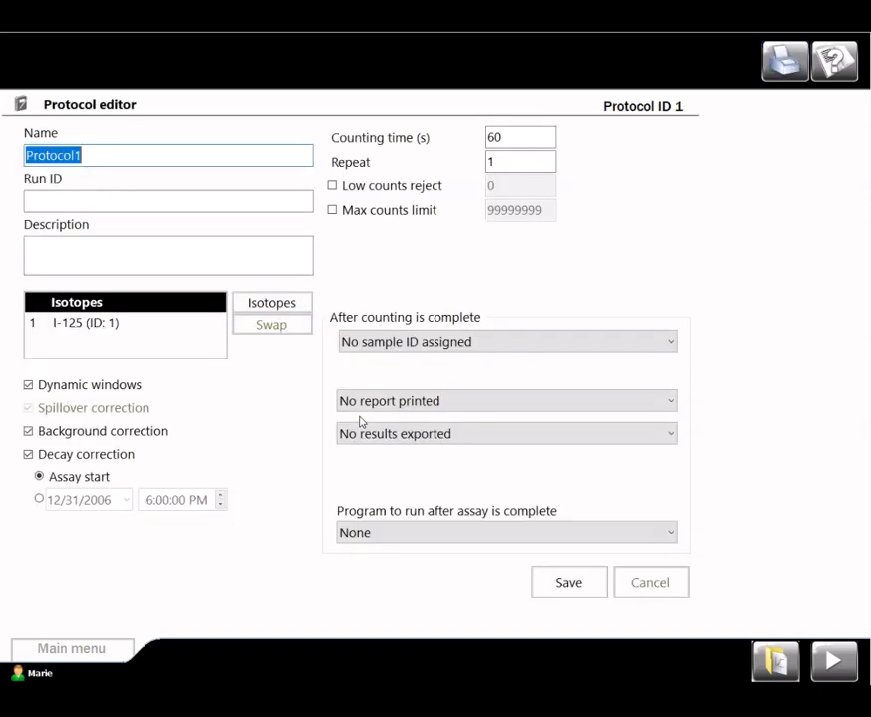
Step: Replace the protocol's I-125 isotope with I-129 (Iodine) and set the counting time to 5 seconds
{"action": "left_click", "coordinate": [284, 304]}
{"action": "left_click", "coordinate": [632, 167]}
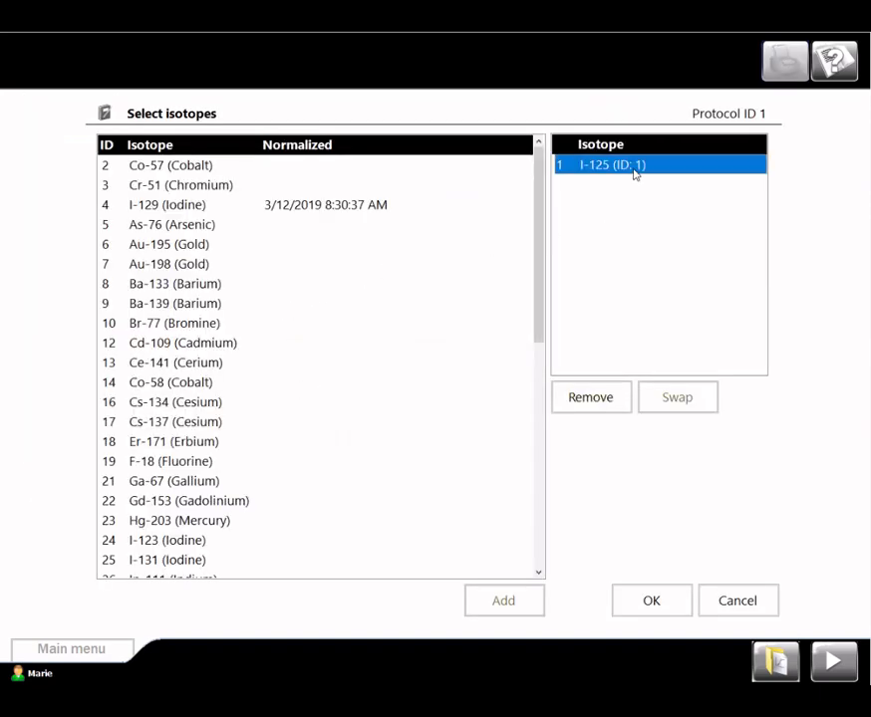
{"action": "left_click", "coordinate": [610, 406]}
{"action": "left_click", "coordinate": [335, 226]}
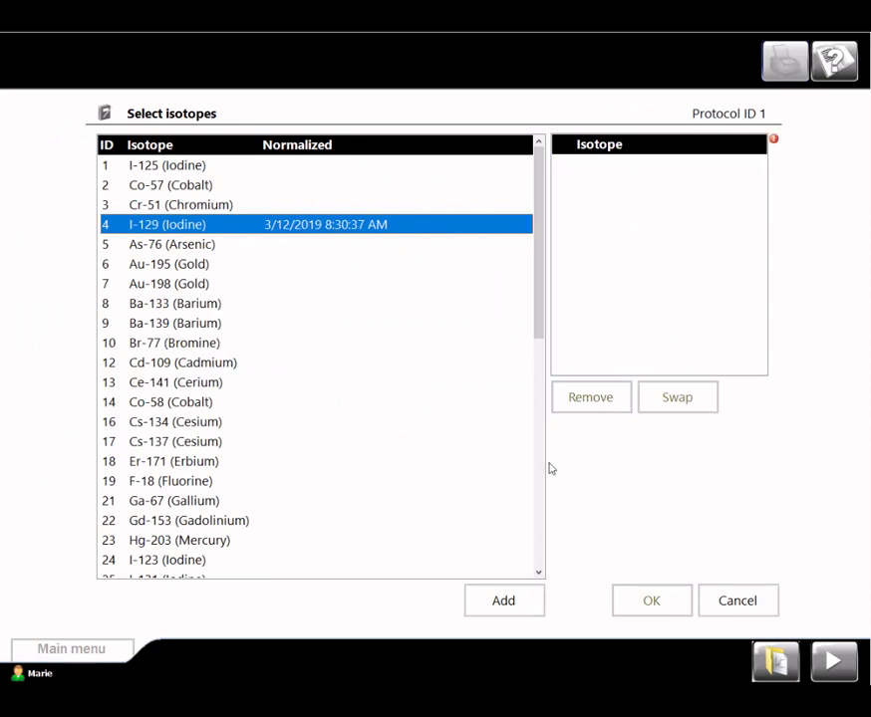
{"action": "left_click", "coordinate": [511, 607]}
{"action": "left_click", "coordinate": [657, 604]}
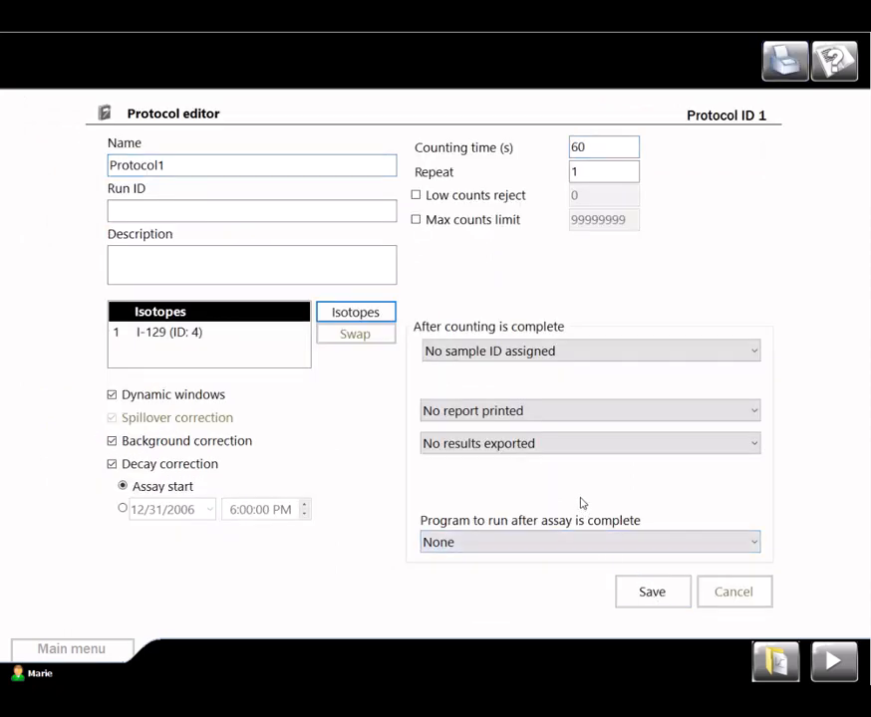
{"action": "left_click_drag", "start_coordinate": [593, 146], "coordinate": [543, 148]}
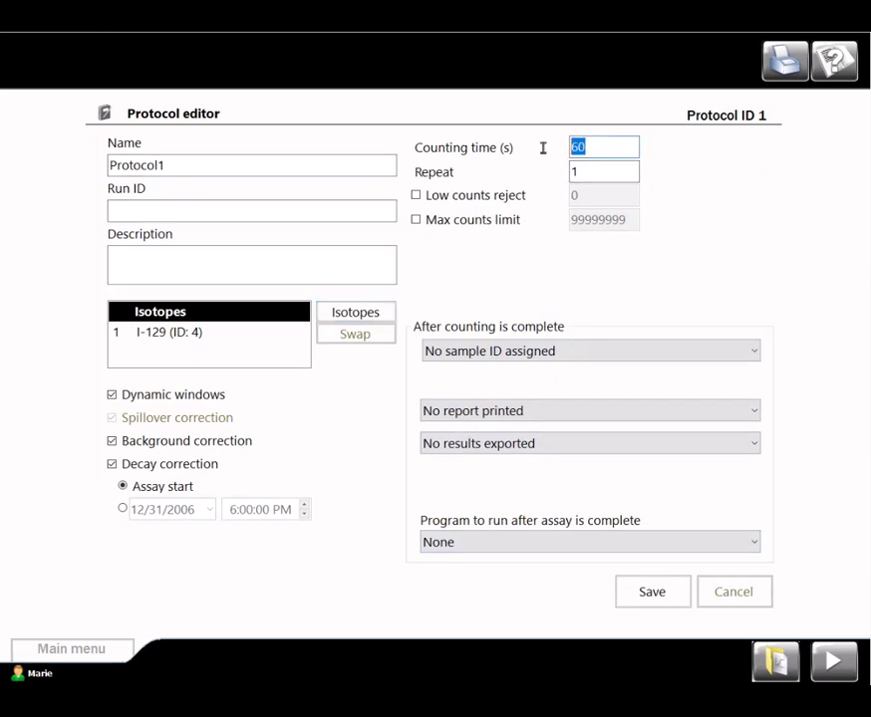
{"action": "type", "text": "5"}
Step: Try MyAssays Desktop Protocol as the program to run after the assay, and reset the choice to None
{"action": "left_click", "coordinate": [515, 544]}
{"action": "left_click", "coordinate": [509, 598]}
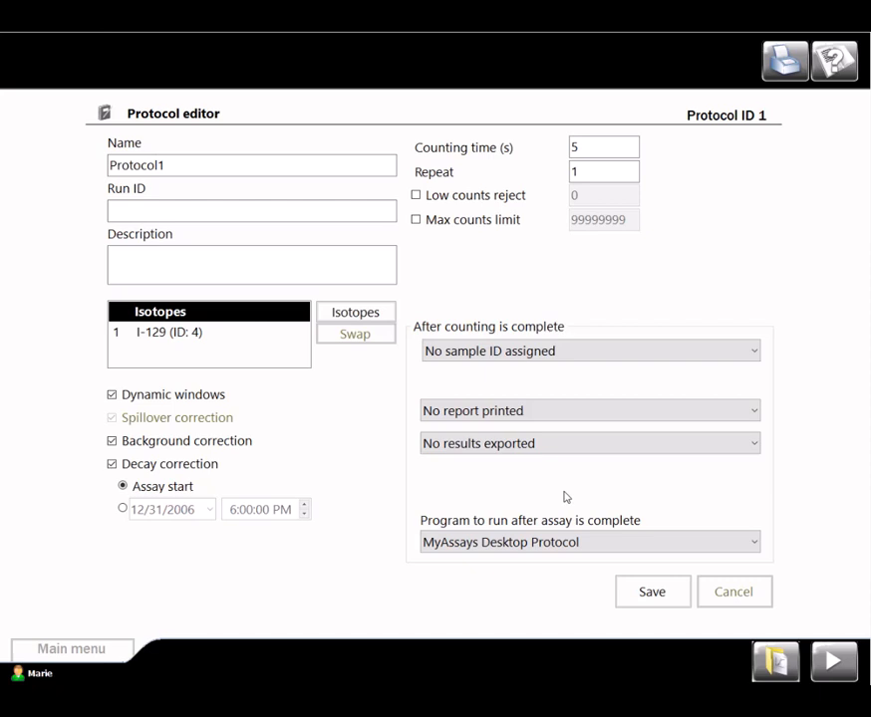
{"action": "left_click", "coordinate": [559, 540]}
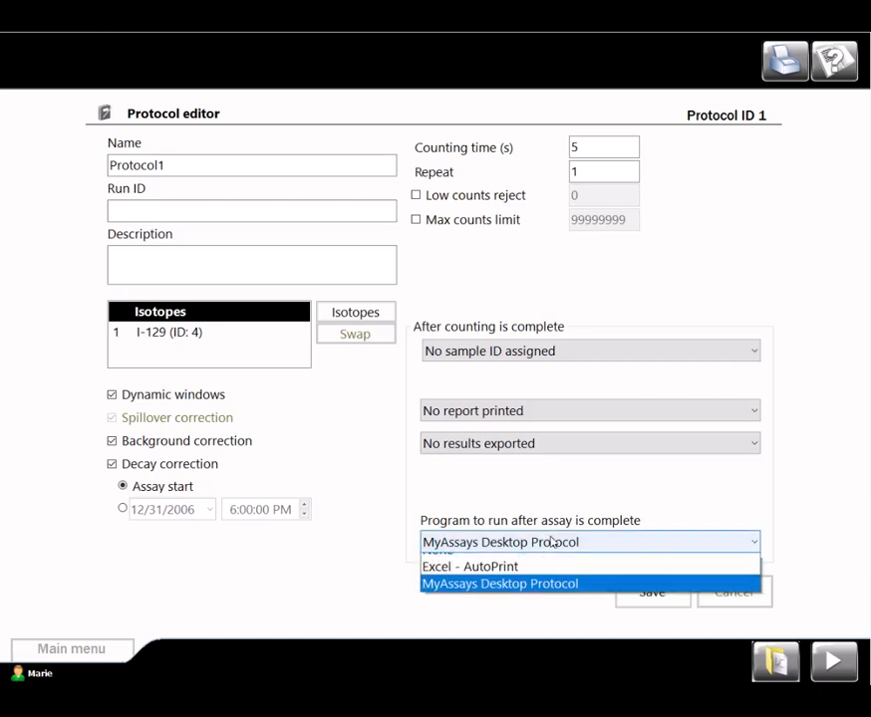
{"action": "left_click", "coordinate": [550, 562]}
Step: Have the results exported as XML to the folder C:\programdata\wizard2 and save the protocol
{"action": "left_click", "coordinate": [552, 443]}
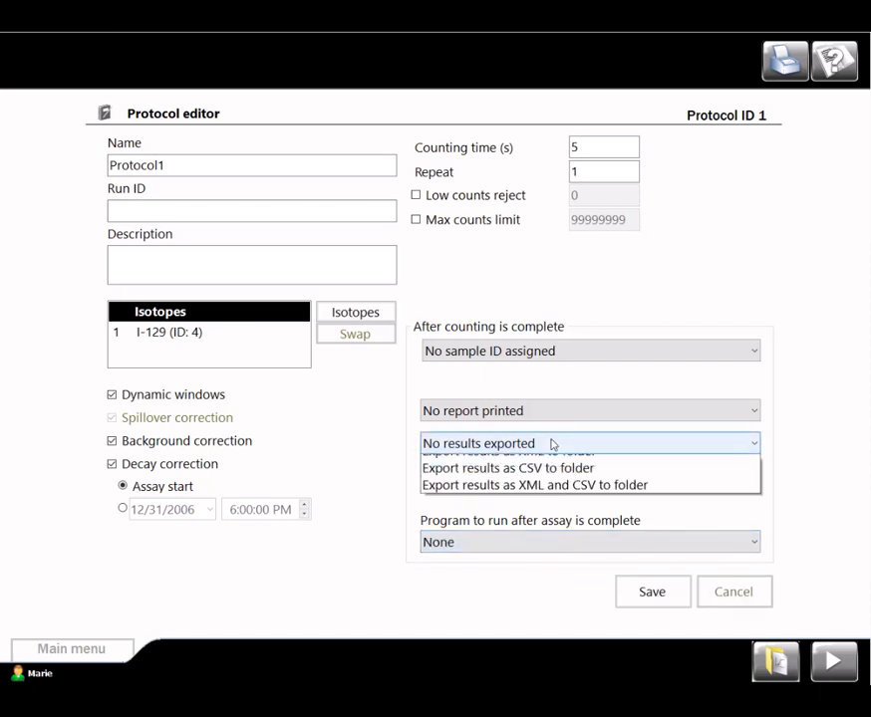
{"action": "left_click", "coordinate": [552, 483]}
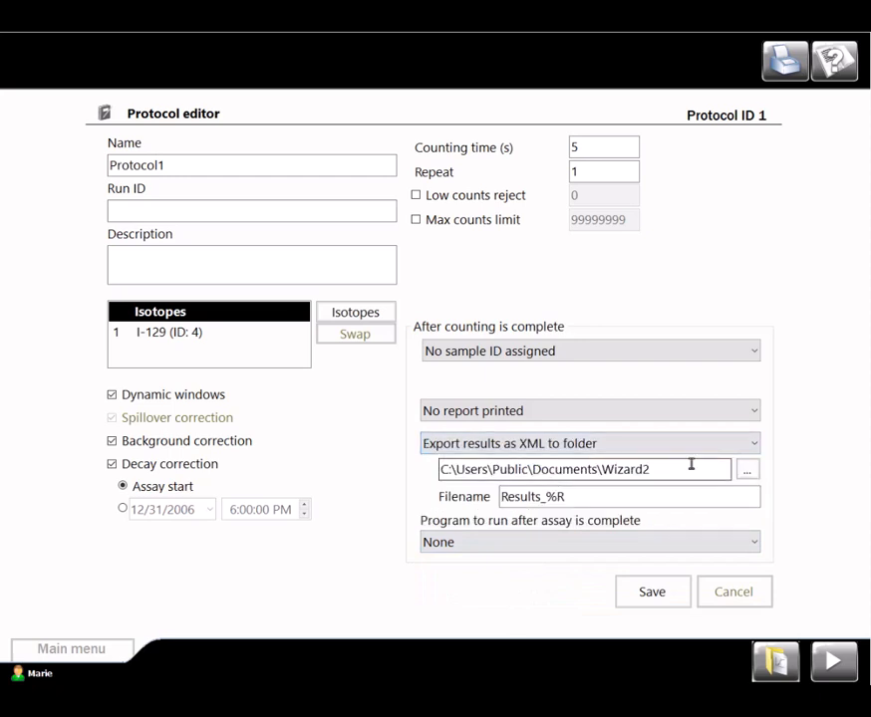
{"action": "left_click_drag", "start_coordinate": [688, 467], "coordinate": [423, 471]}
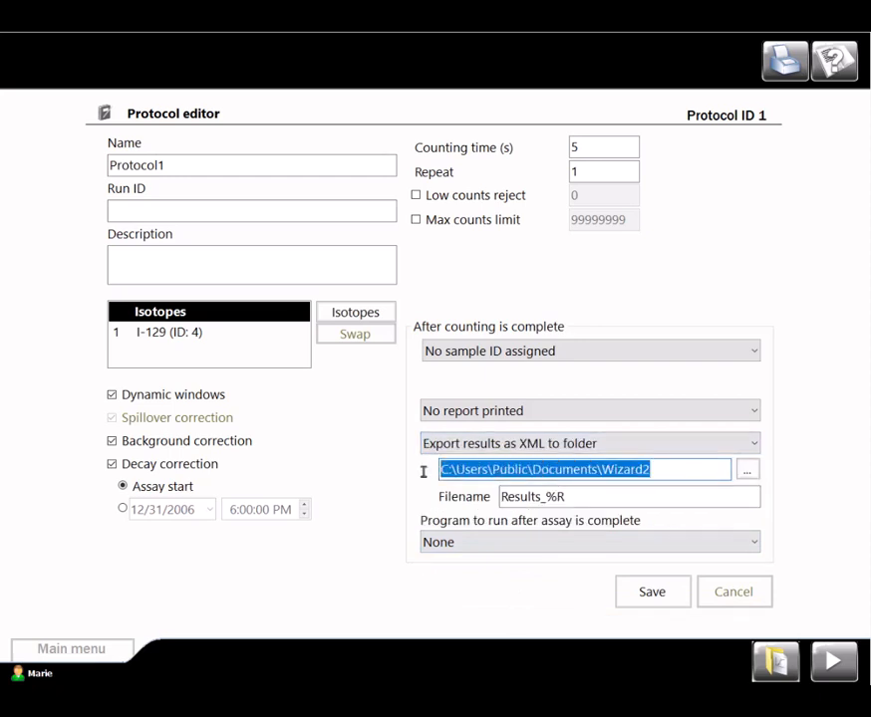
{"action": "type", "text": "C:\\programdata\\wizard2"}
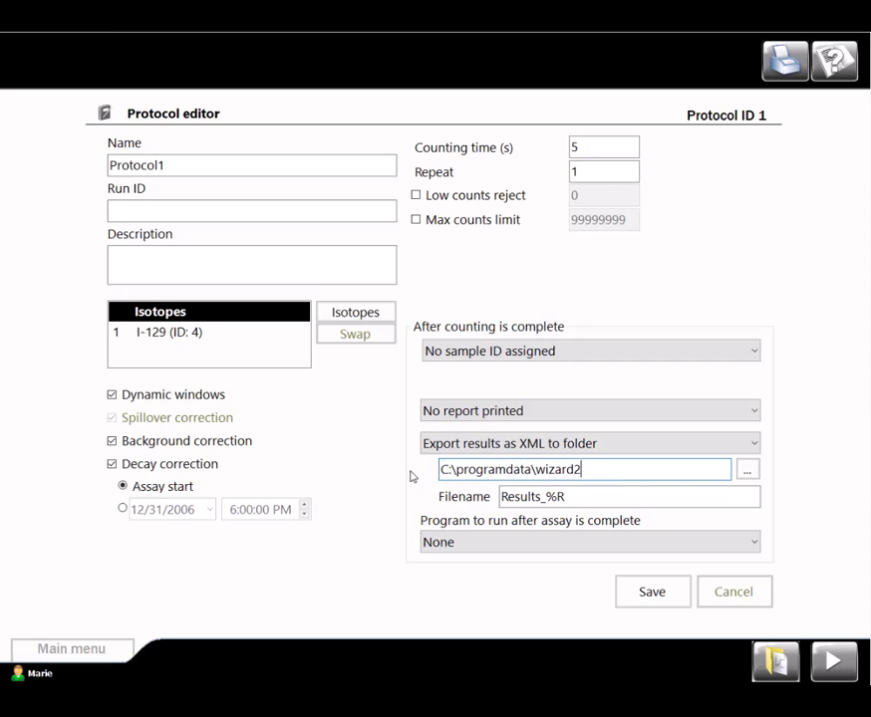
{"action": "left_click", "coordinate": [654, 597]}
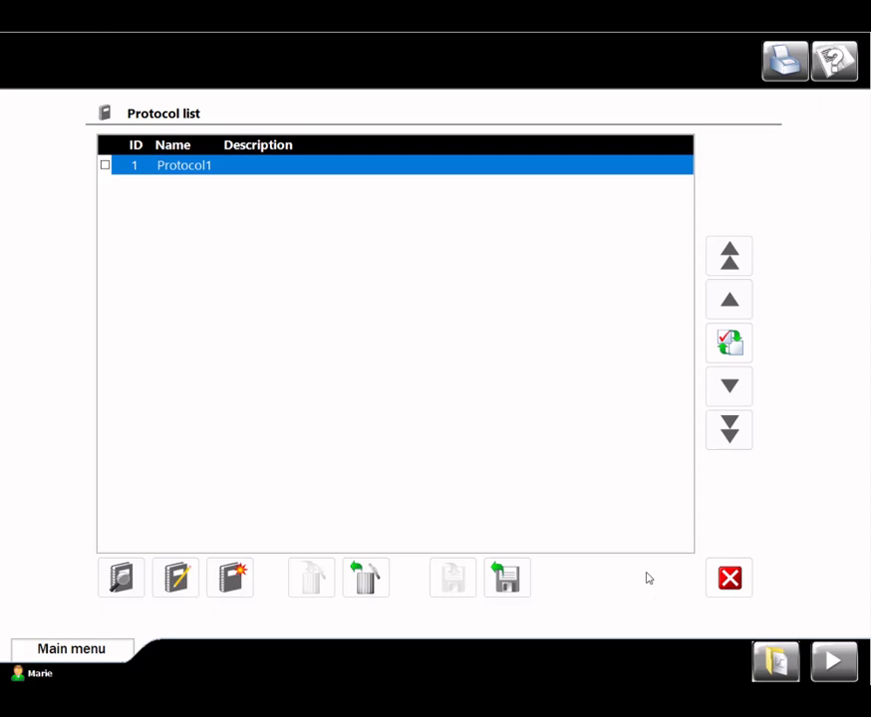
Step: Switch to MyAssays Explorer and log in with the username and account password
{"action": "left_click", "coordinate": [834, 662]}
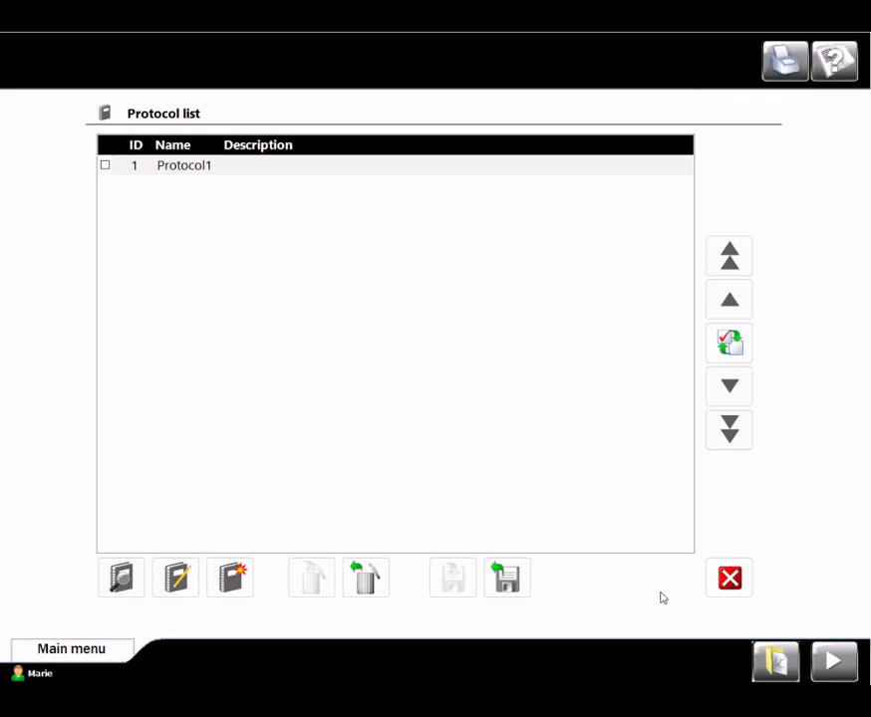
{"action": "type", "text": "Marie"}
{"action": "key", "text": "Tab"}
{"action": "type", "text": "*"}
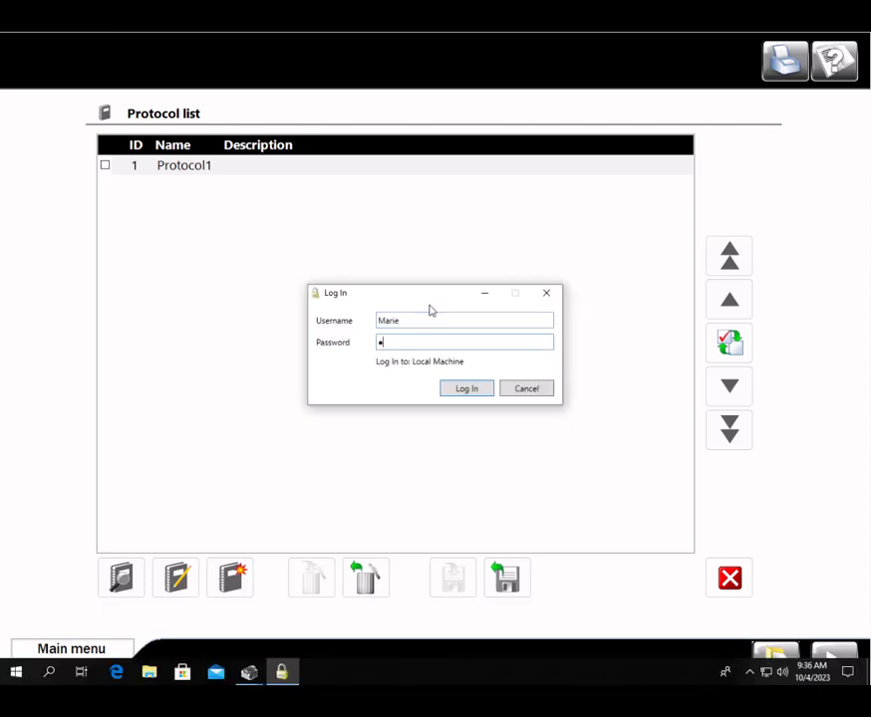
{"action": "type", "text": "****"}
{"action": "key", "text": "Return"}
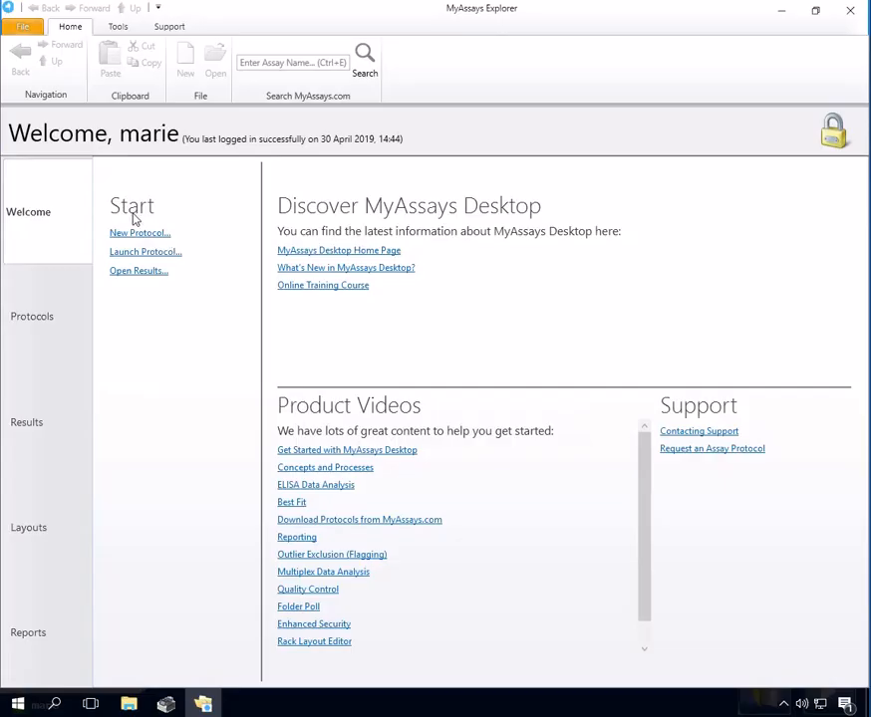
Step: Start a new analysis protocol using the single measurement file C:\ProgramData\Wizard2\Results_000012.XML with automatic import
{"action": "left_click", "coordinate": [129, 239]}
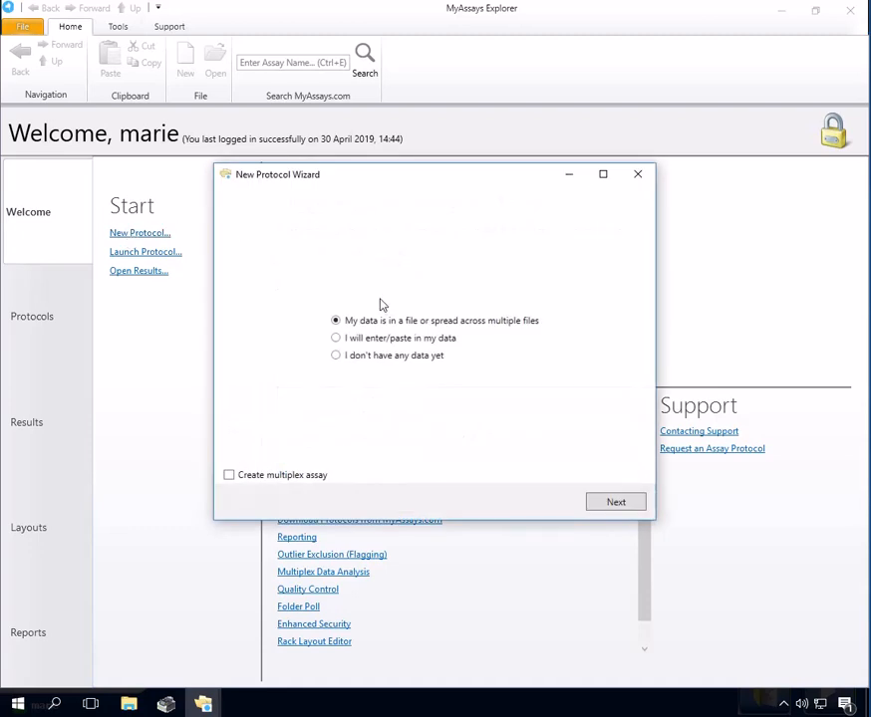
{"action": "left_click", "coordinate": [603, 503]}
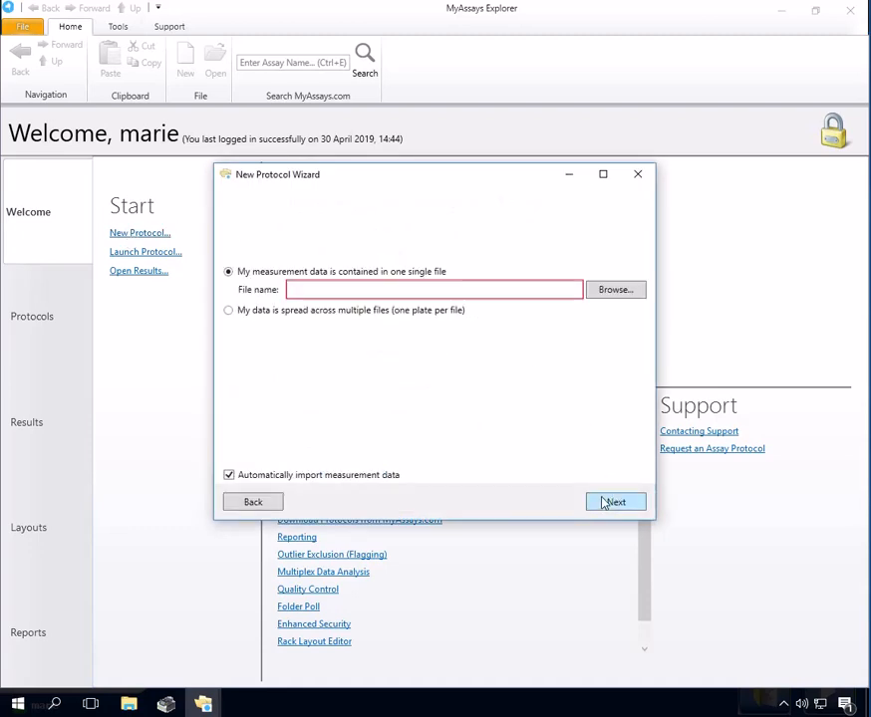
{"action": "left_click", "coordinate": [599, 292]}
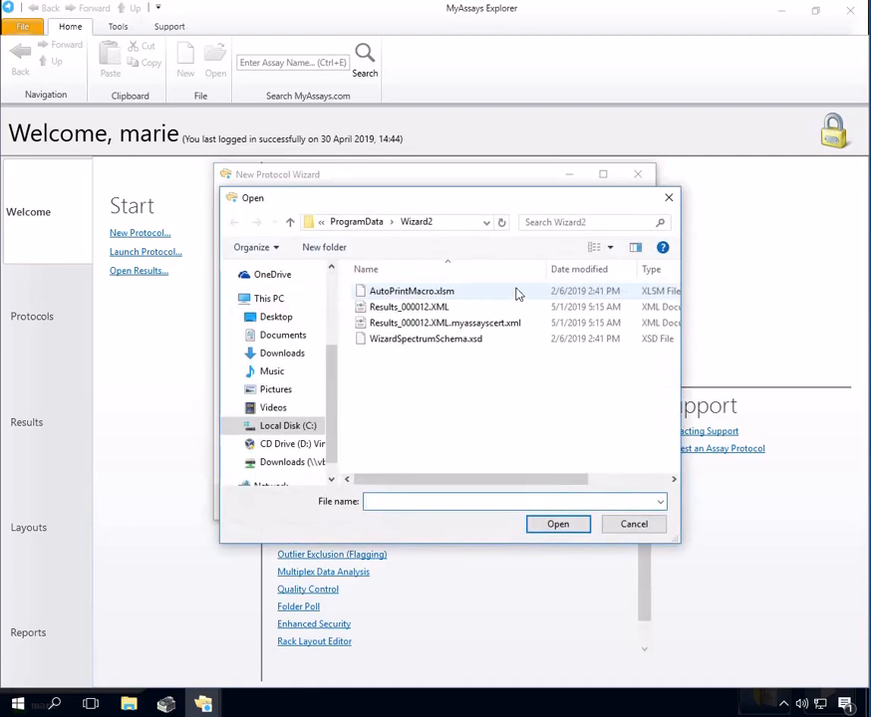
{"action": "left_click", "coordinate": [450, 316]}
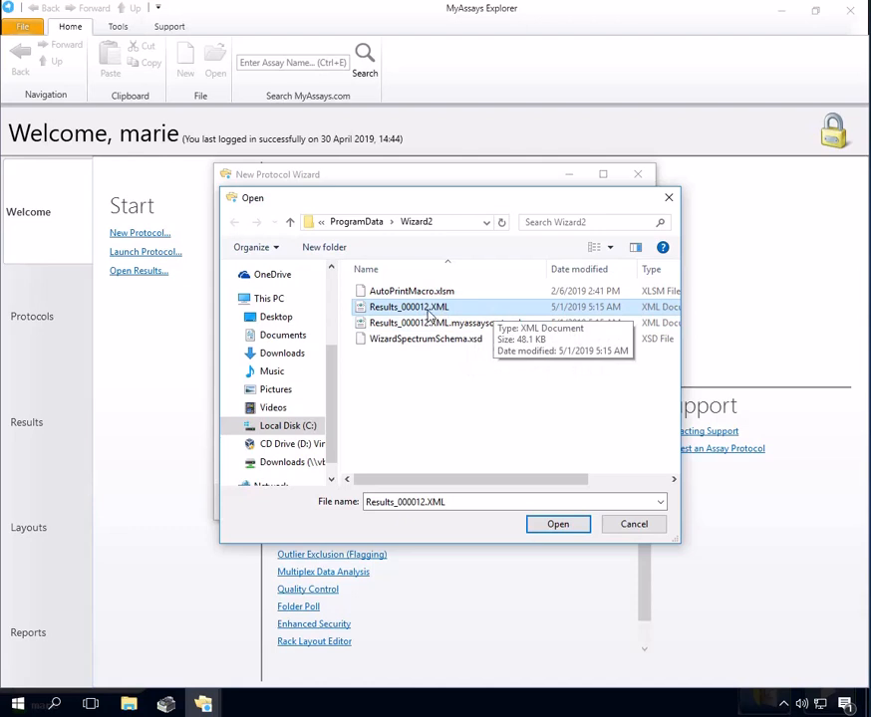
{"action": "left_click", "coordinate": [558, 524]}
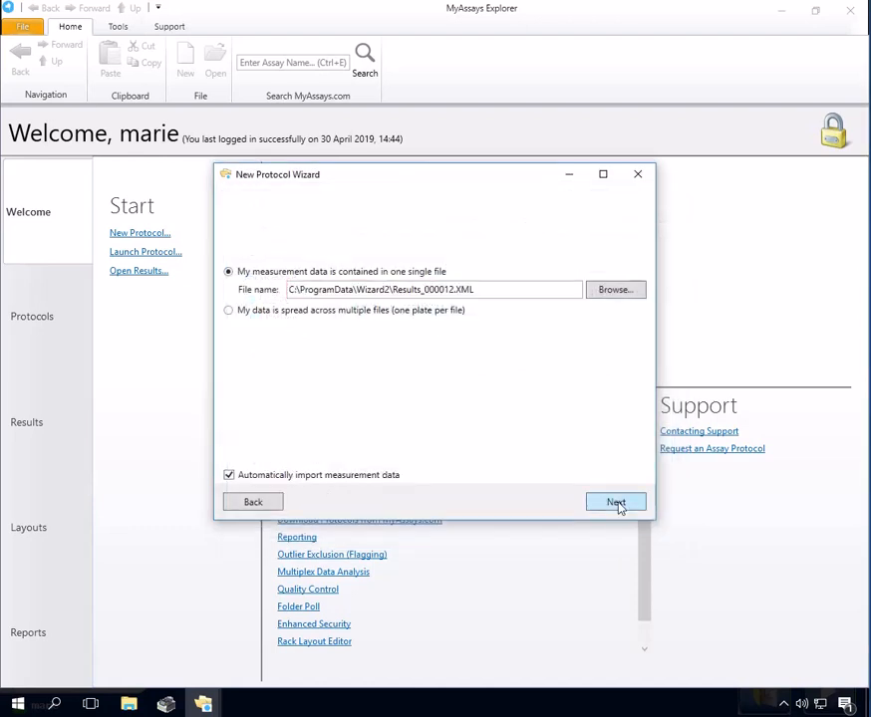
{"action": "left_click", "coordinate": [616, 502]}
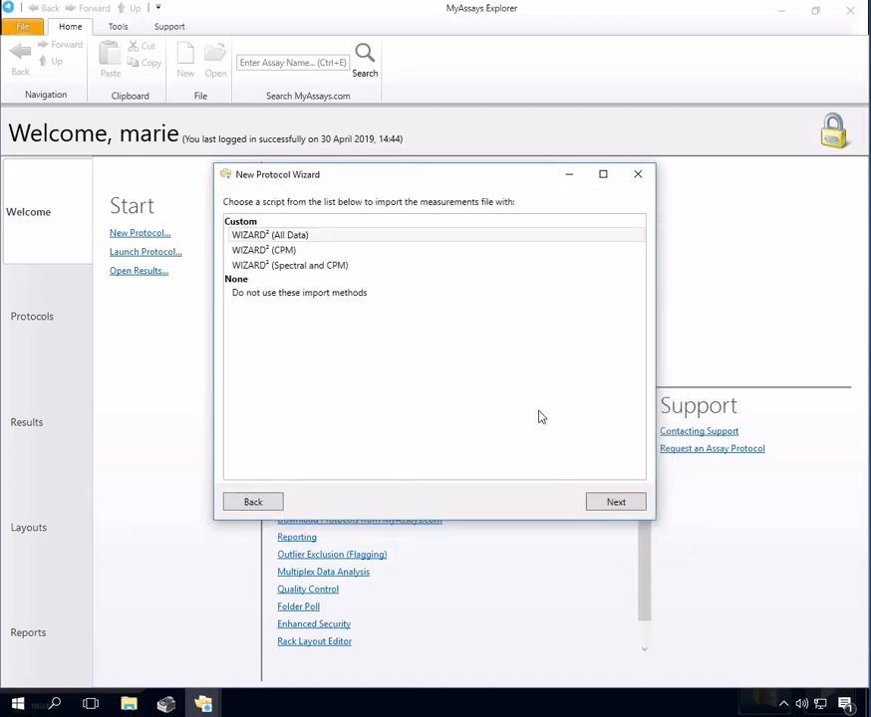
Step: Import the measurement file with the WIZARD² (CPM) script and review the imported rack data and metadata
{"action": "left_click", "coordinate": [299, 252]}
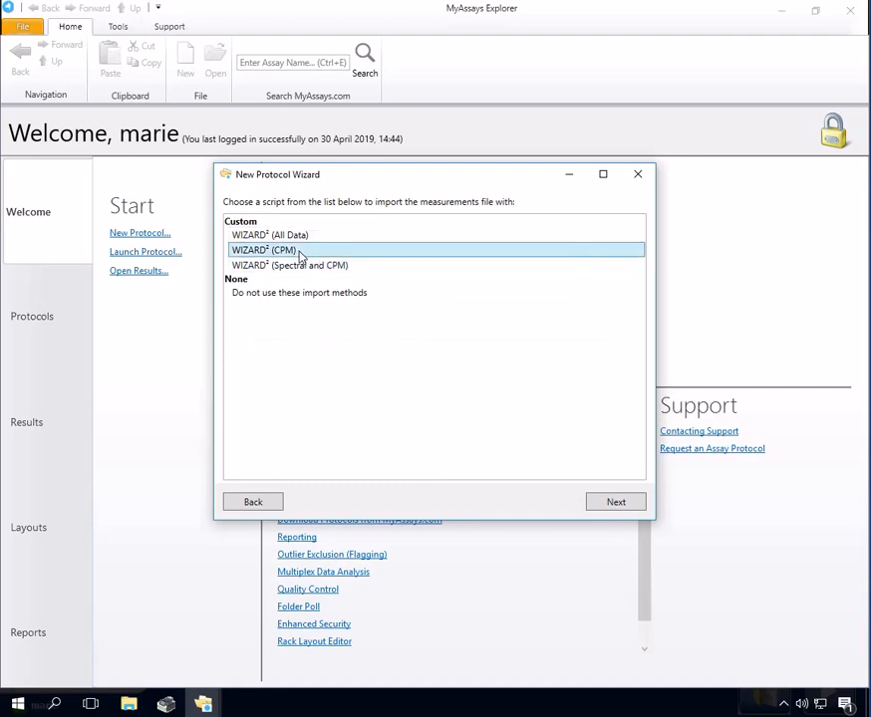
{"action": "left_click", "coordinate": [610, 501]}
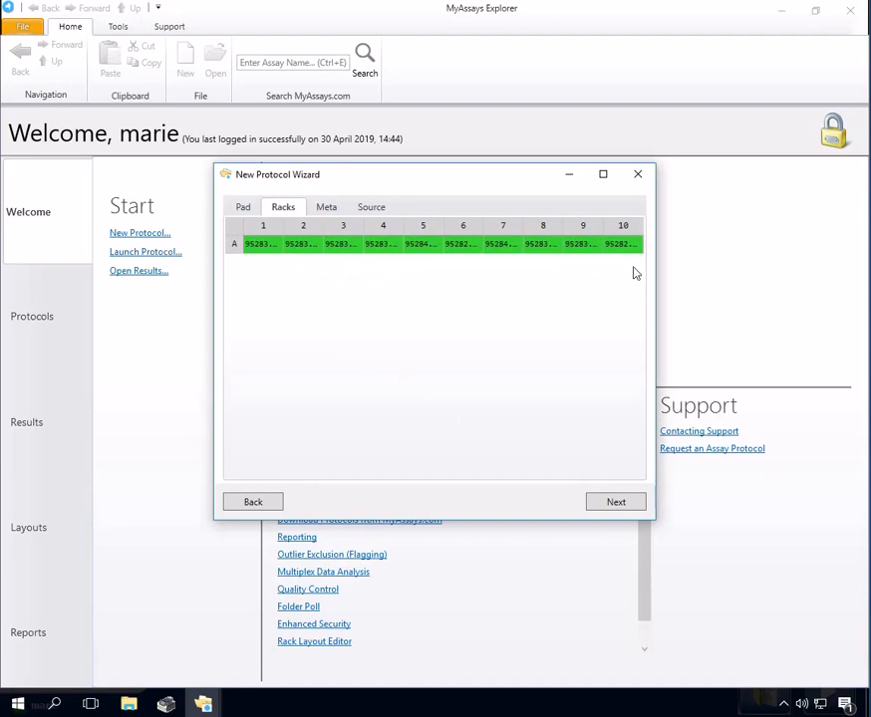
{"action": "left_click", "coordinate": [327, 209]}
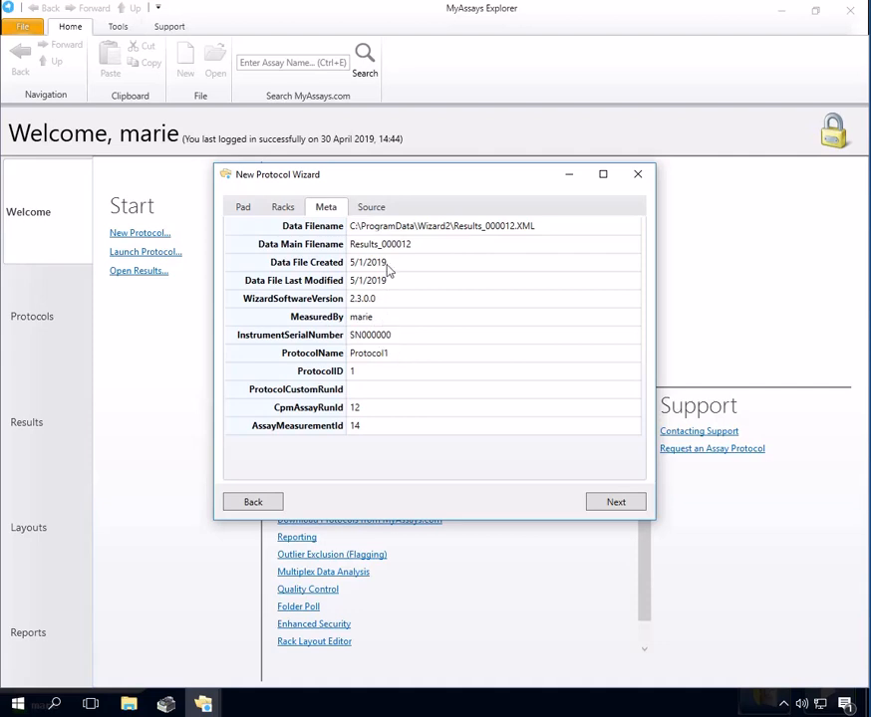
{"action": "left_click", "coordinate": [614, 502]}
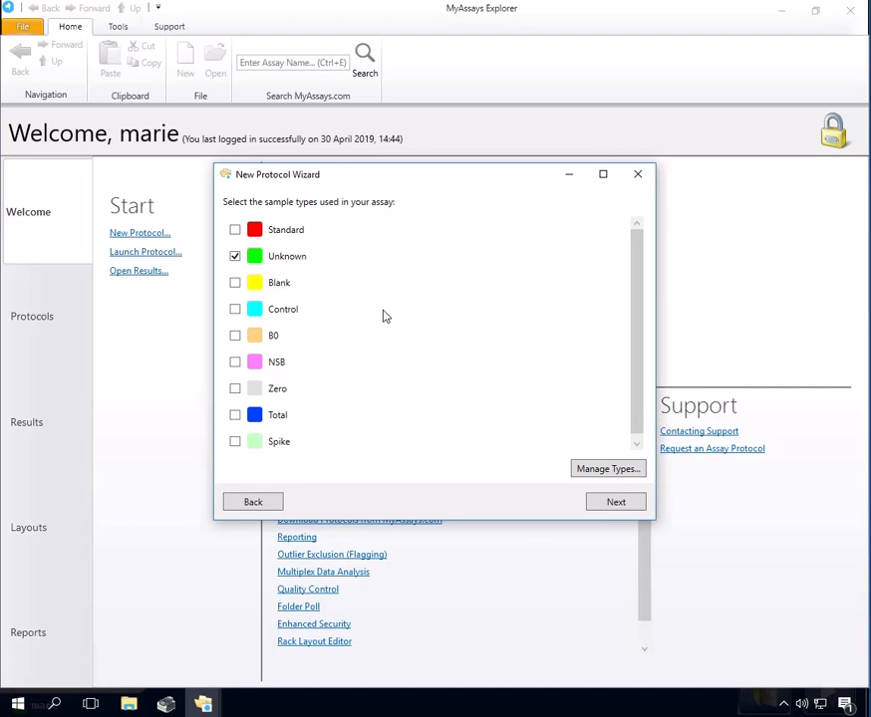
Step: Keep Unknown as the only sample type, use the existing 10-position single-unknown layout, and accept the data and layout review
{"action": "left_click", "coordinate": [609, 502]}
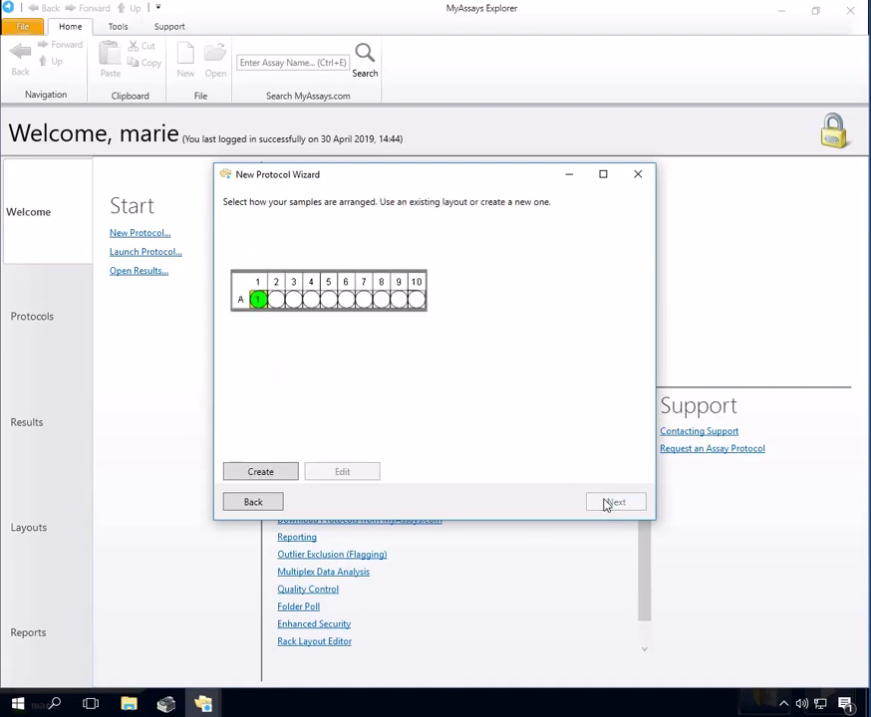
{"action": "left_click", "coordinate": [401, 301]}
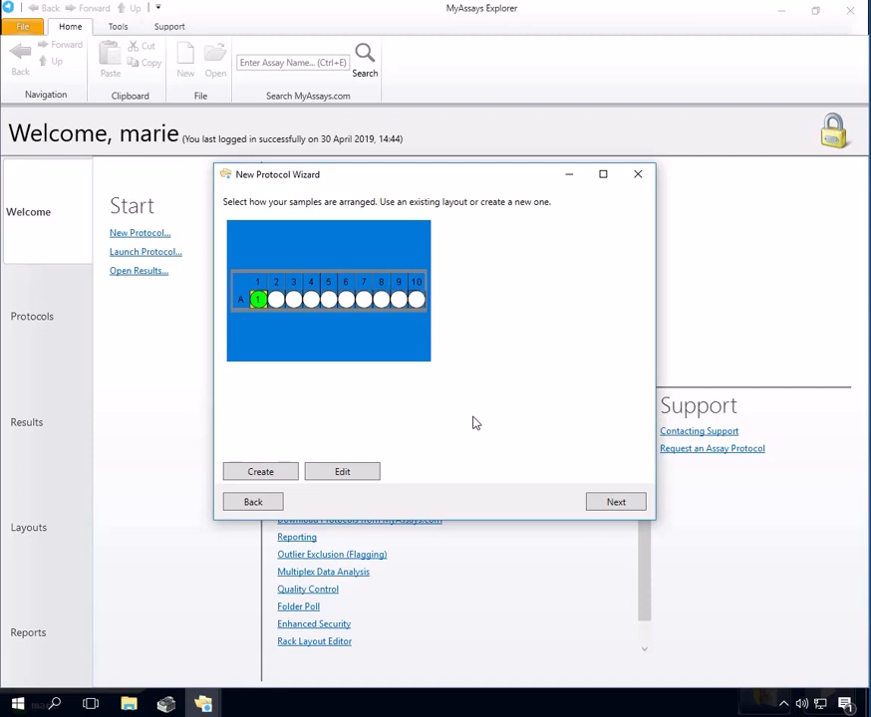
{"action": "left_click", "coordinate": [610, 504]}
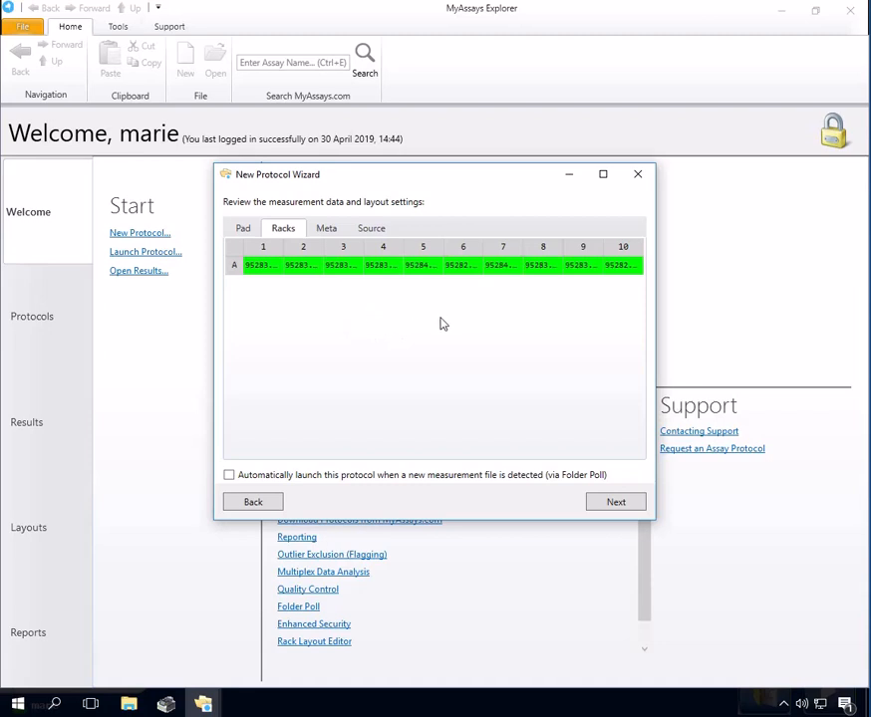
{"action": "left_click", "coordinate": [617, 505]}
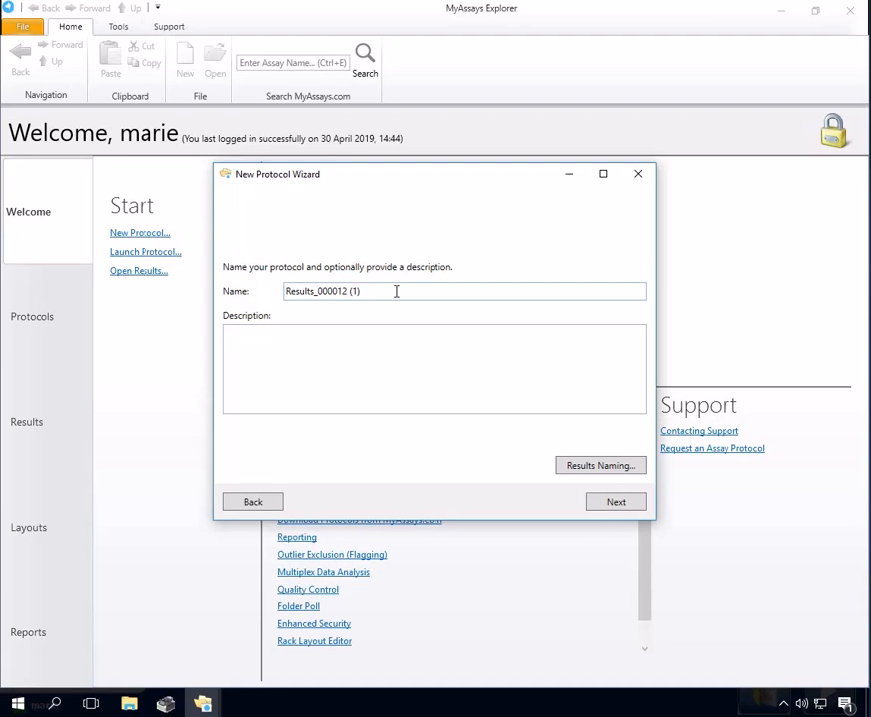
Step: Name the new protocol Protocol1 and finish creating it with the launch option enabled
{"action": "left_click_drag", "start_coordinate": [367, 292], "coordinate": [258, 301]}
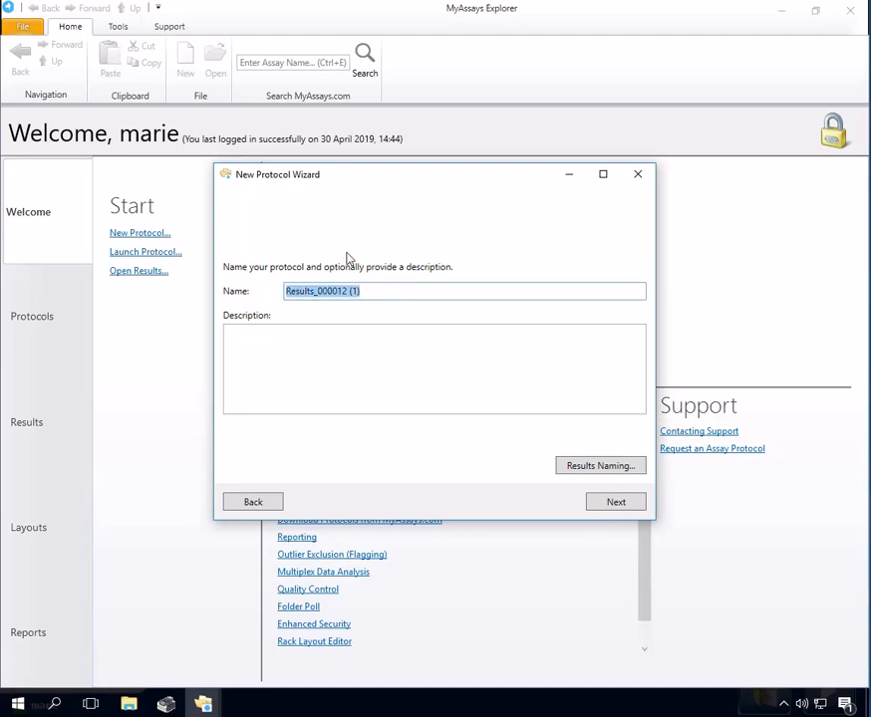
{"action": "type", "text": "Protocol1"}
{"action": "left_click", "coordinate": [602, 507]}
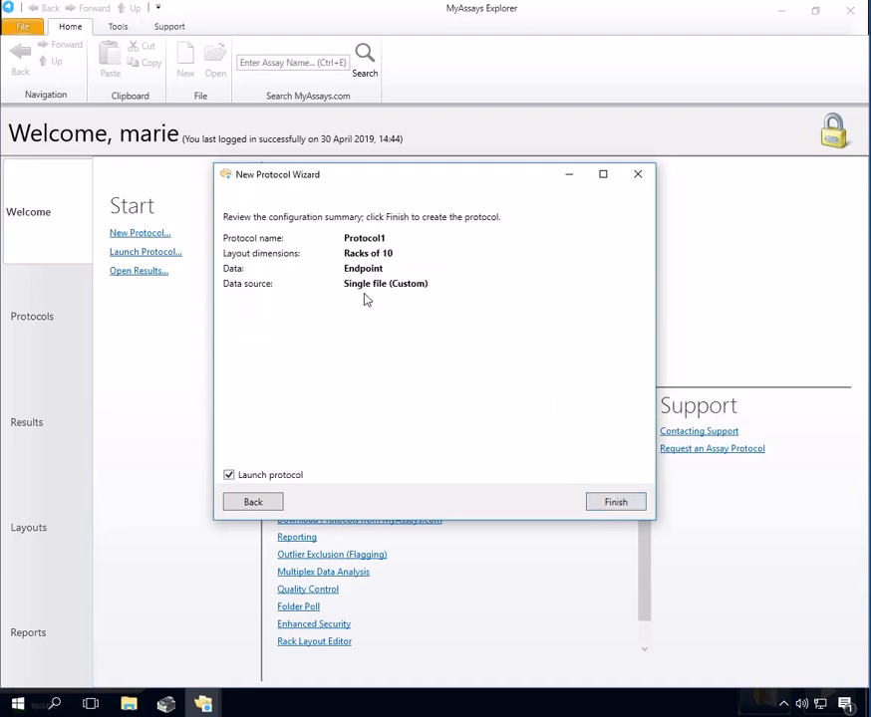
{"action": "left_click", "coordinate": [628, 505]}
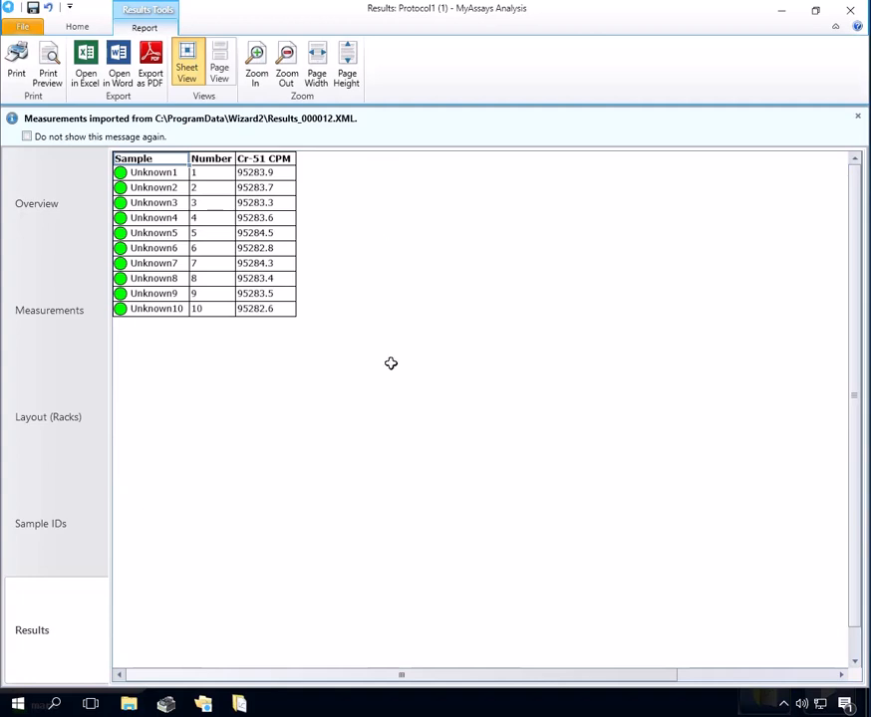
Step: Open the assay's report properties and add a Text element to the report
{"action": "left_click", "coordinate": [77, 27]}
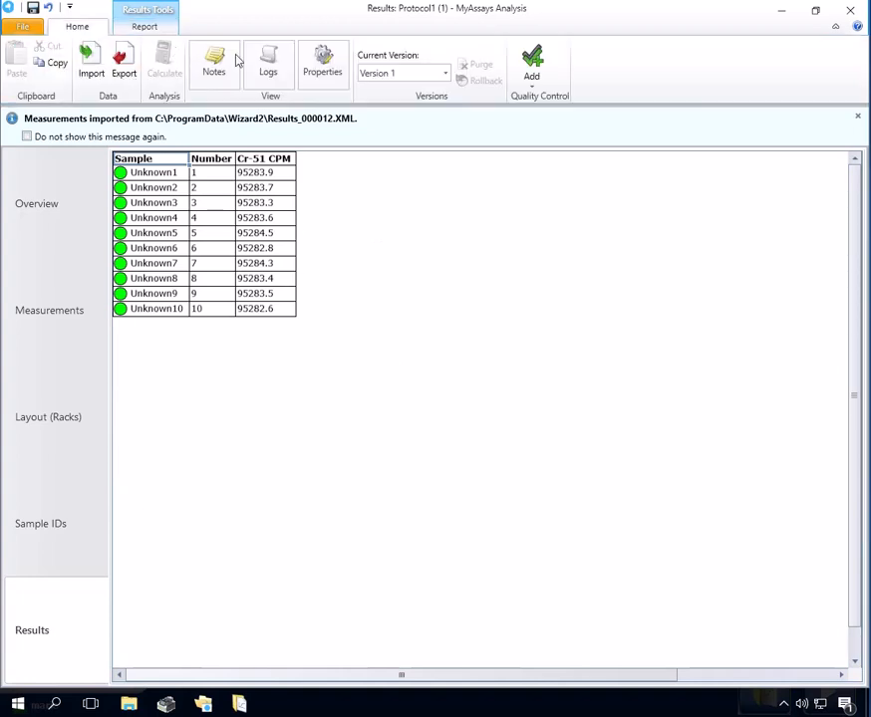
{"action": "left_click", "coordinate": [319, 59]}
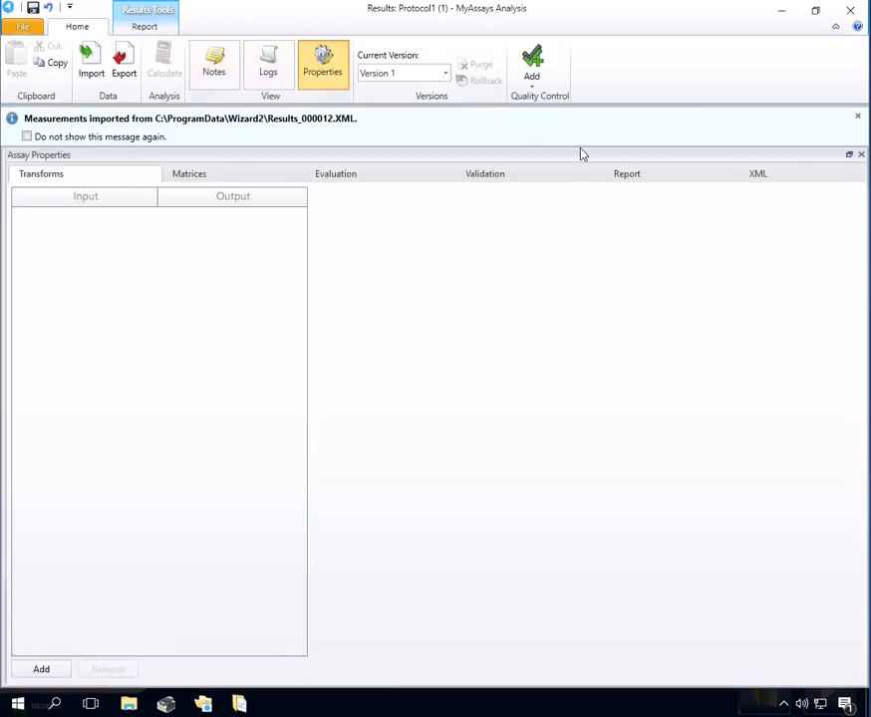
{"action": "left_click", "coordinate": [618, 174]}
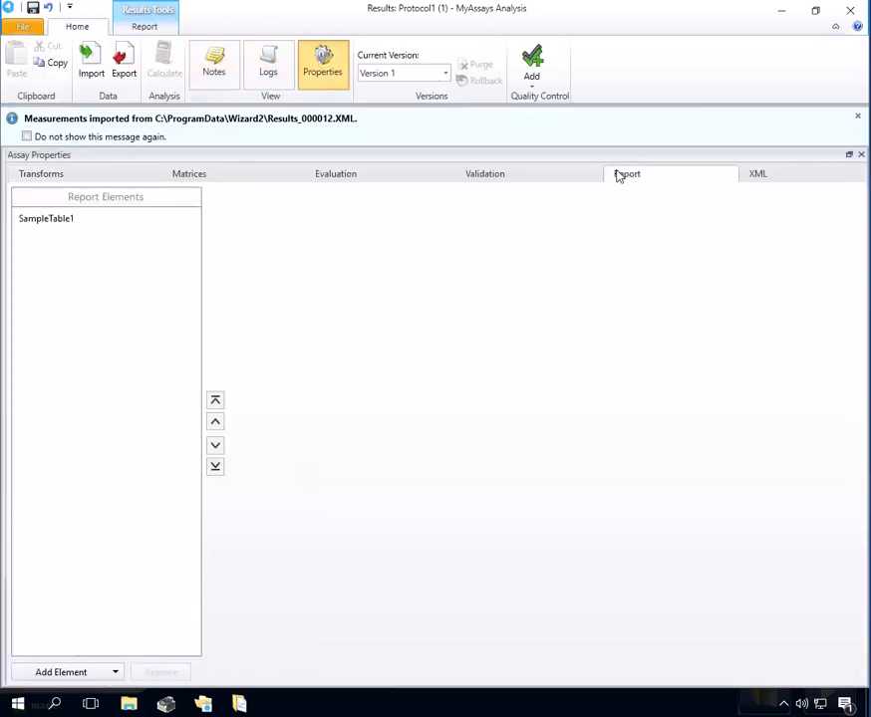
{"action": "left_click", "coordinate": [114, 673]}
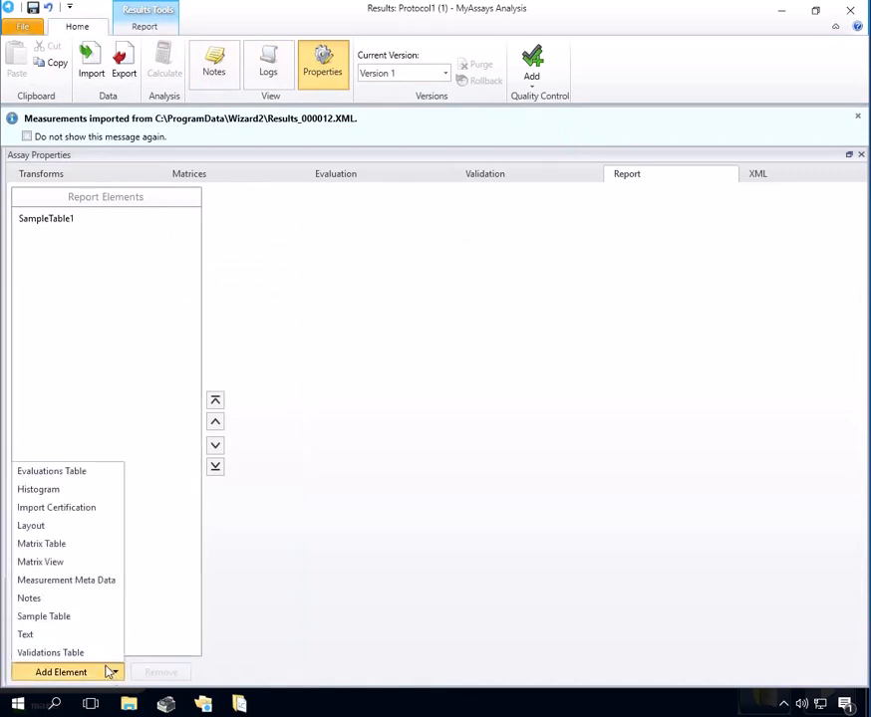
{"action": "left_click", "coordinate": [82, 637]}
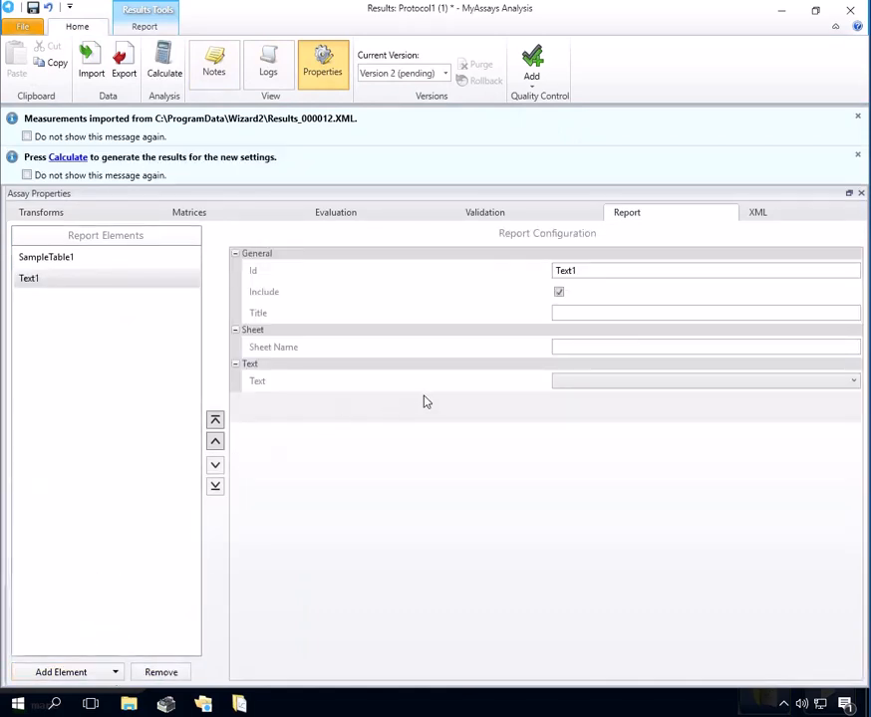
Step: Enter the text lines "Measured By: <MeasuredBy>" and "Analysis User: <CurrentUser>" in the new text element, using the supported macros
{"action": "left_click", "coordinate": [597, 385]}
{"action": "type", "text": "Me"}
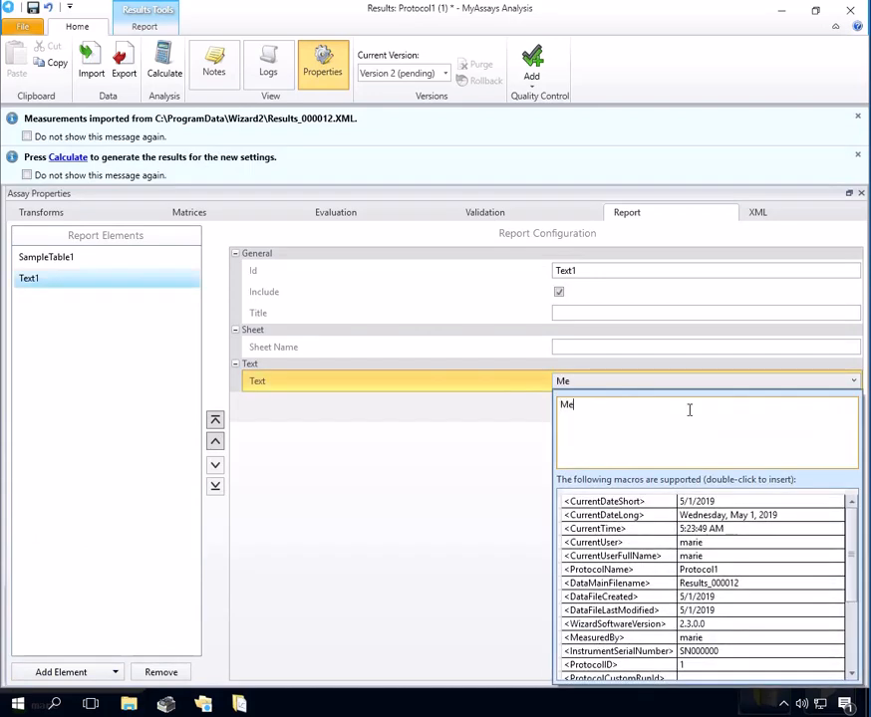
{"action": "type", "text": "asured By:"}
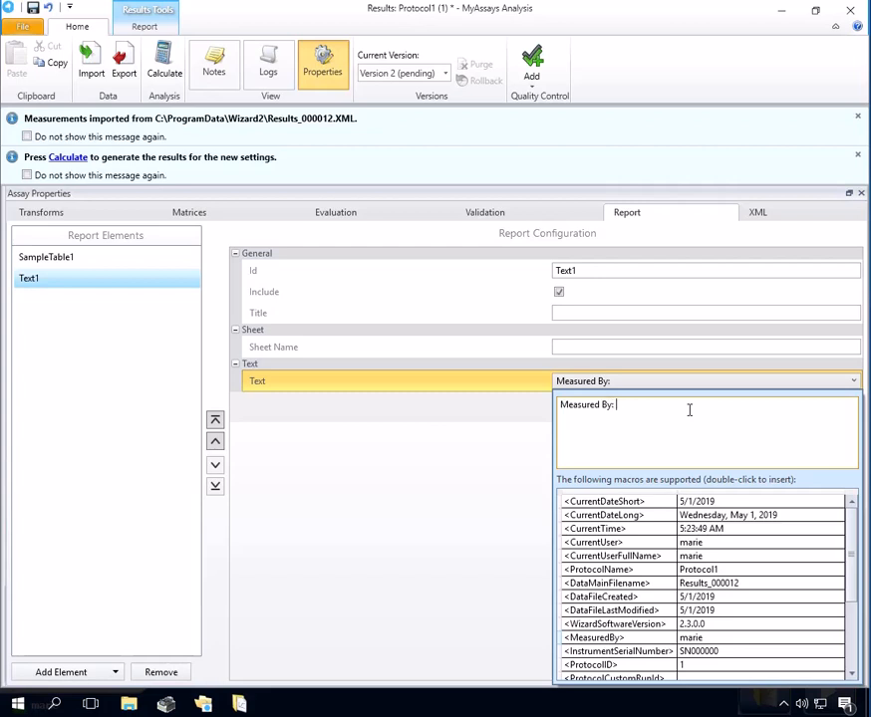
{"action": "double_click", "coordinate": [617, 638]}
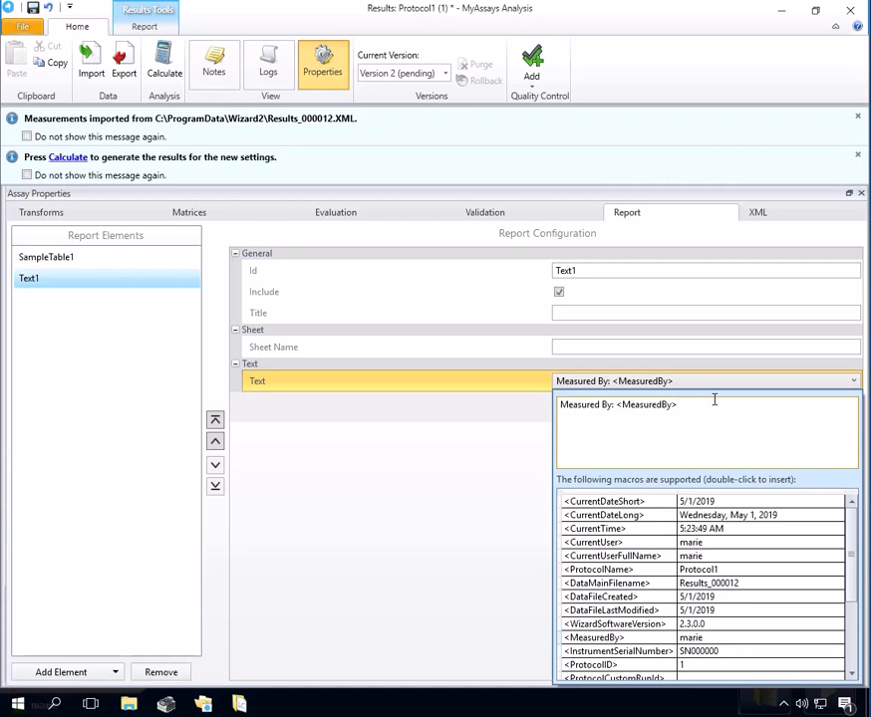
{"action": "key", "text": "Return"}
{"action": "type", "text": "Anal"}
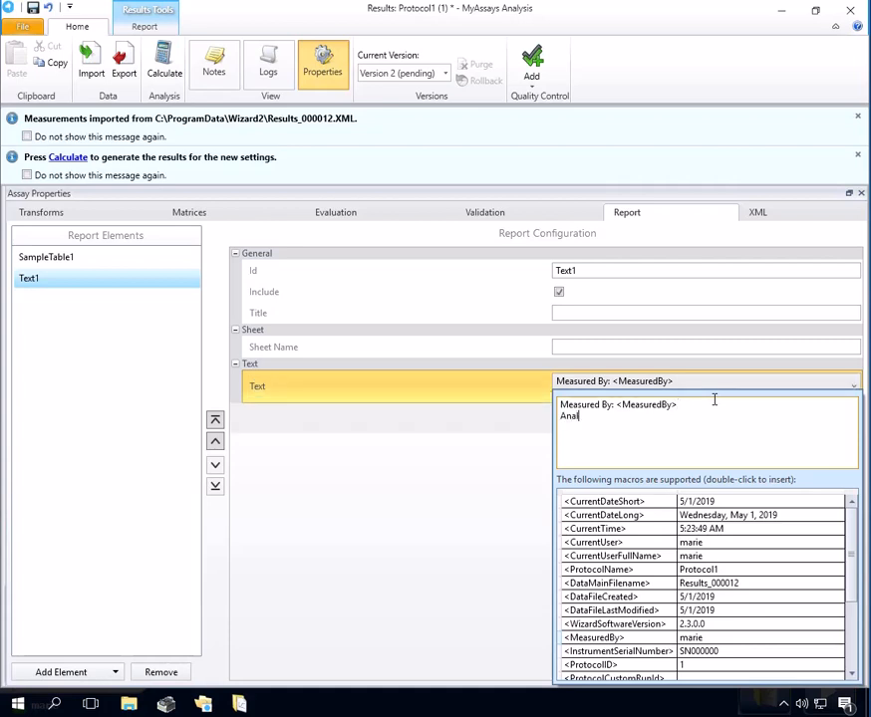
{"action": "type", "text": "ysis: User:"}
{"action": "double_click", "coordinate": [690, 542]}
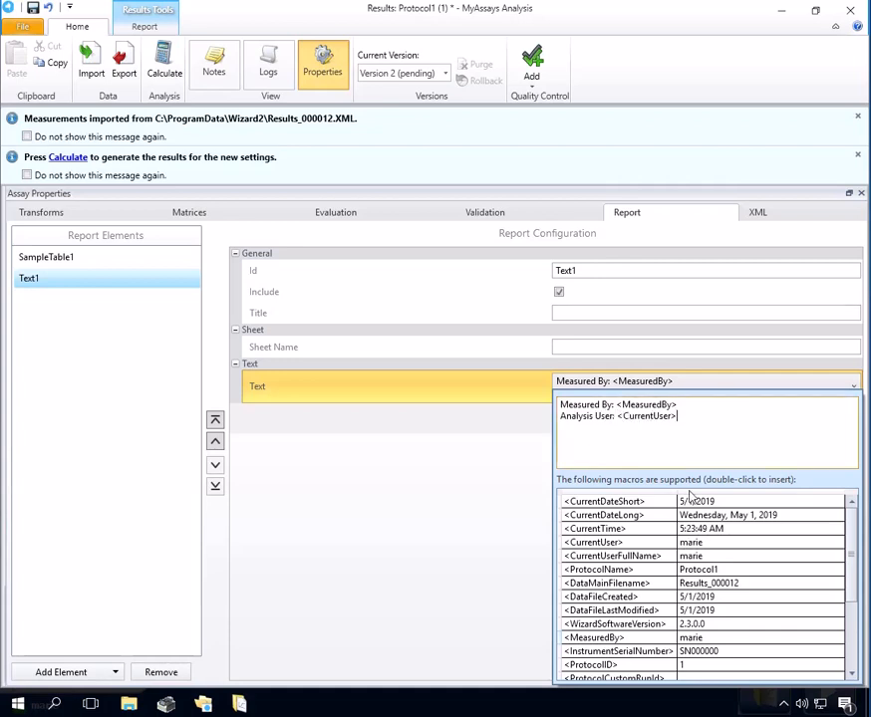
Step: Add the lines "Serial Num: <InstrumentSerialNumber>" and "Counting Data File: <DataMainFilename>" to the text element, and move it above the sample table
{"action": "key", "text": "Return"}
{"action": "type", "text": "Se"}
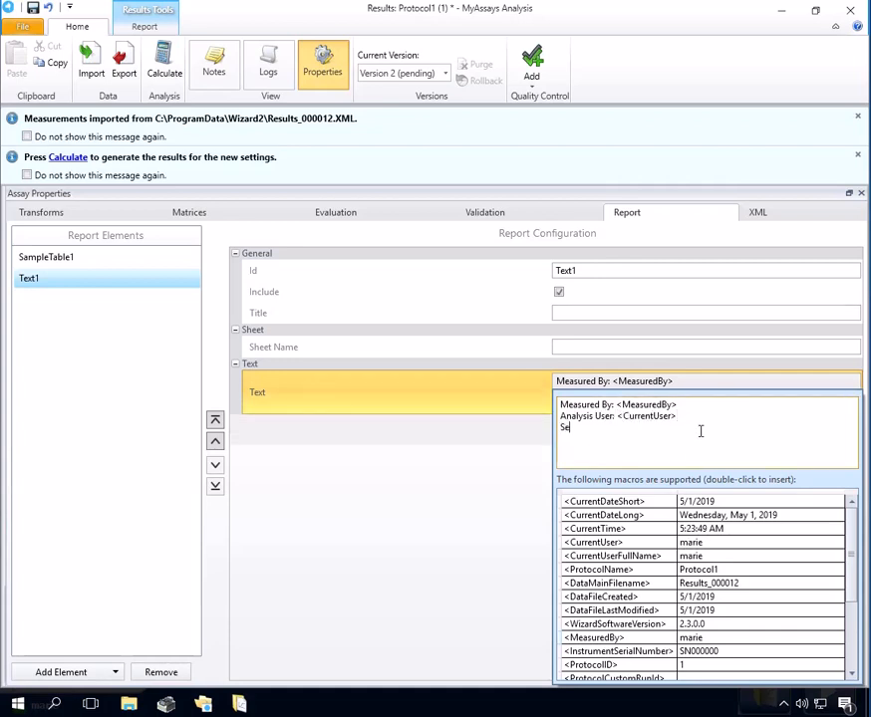
{"action": "type", "text": "rial Num:"}
{"action": "double_click", "coordinate": [694, 650]}
{"action": "key", "text": "Return"}
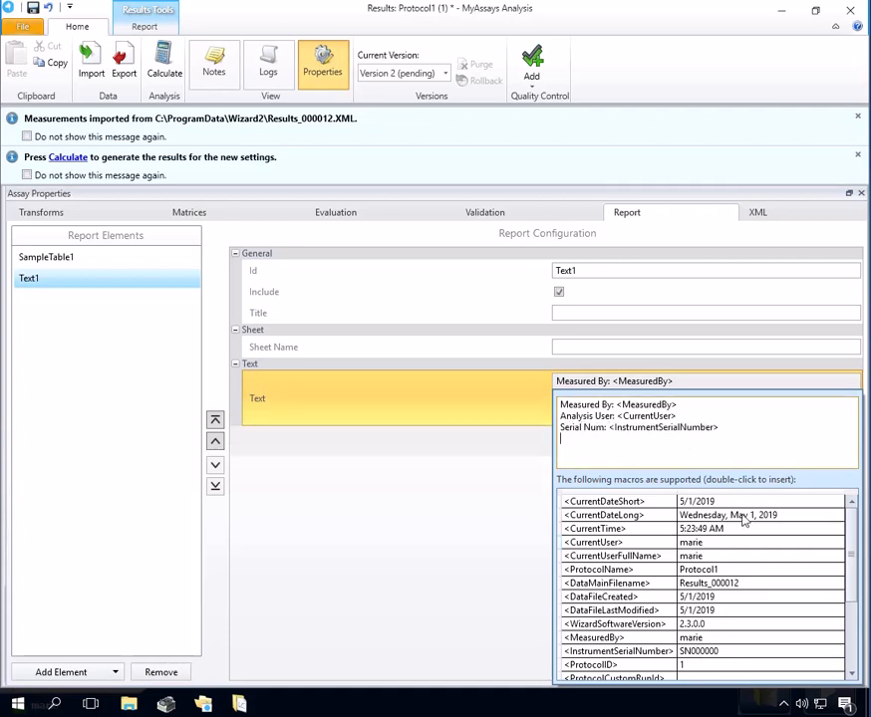
{"action": "type", "text": "ounting Data File:"}
{"action": "double_click", "coordinate": [708, 586]}
{"action": "left_click", "coordinate": [449, 508]}
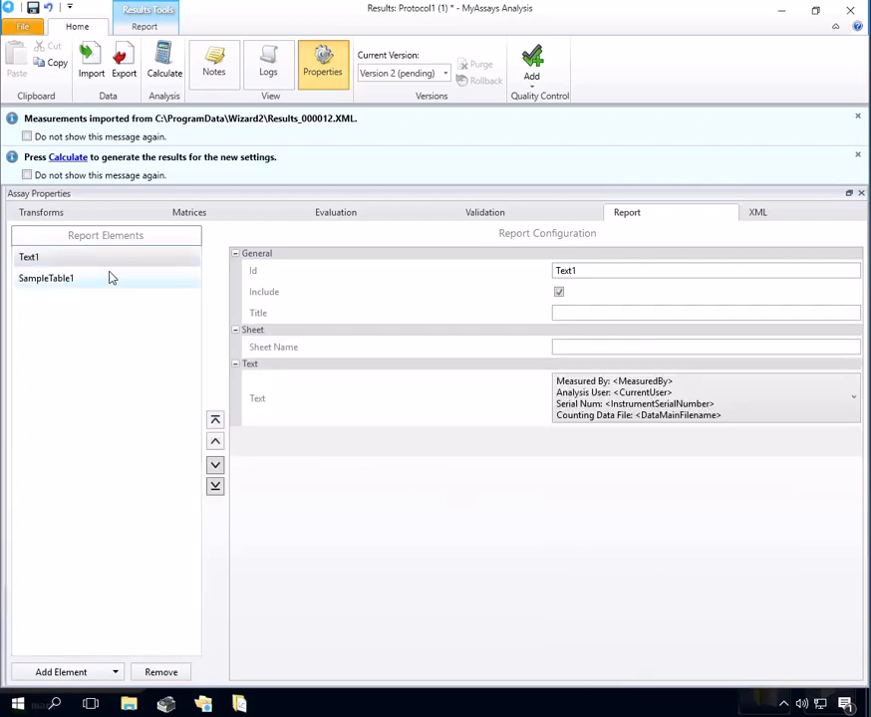
Step: Add an Import Certification element to the report and recalculate the results, closing the assay properties
{"action": "left_click", "coordinate": [115, 674]}
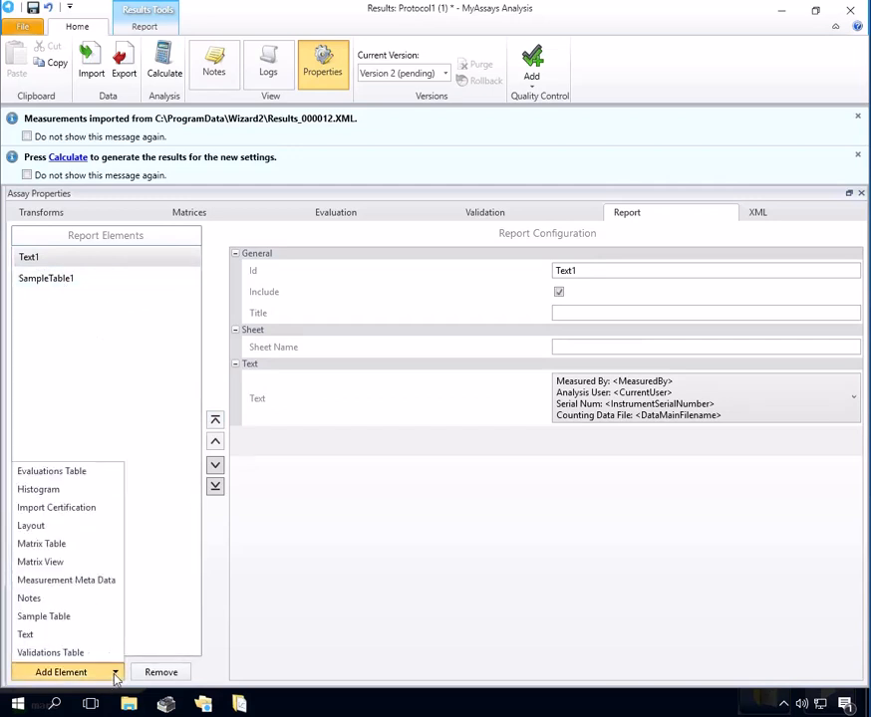
{"action": "left_click", "coordinate": [80, 512]}
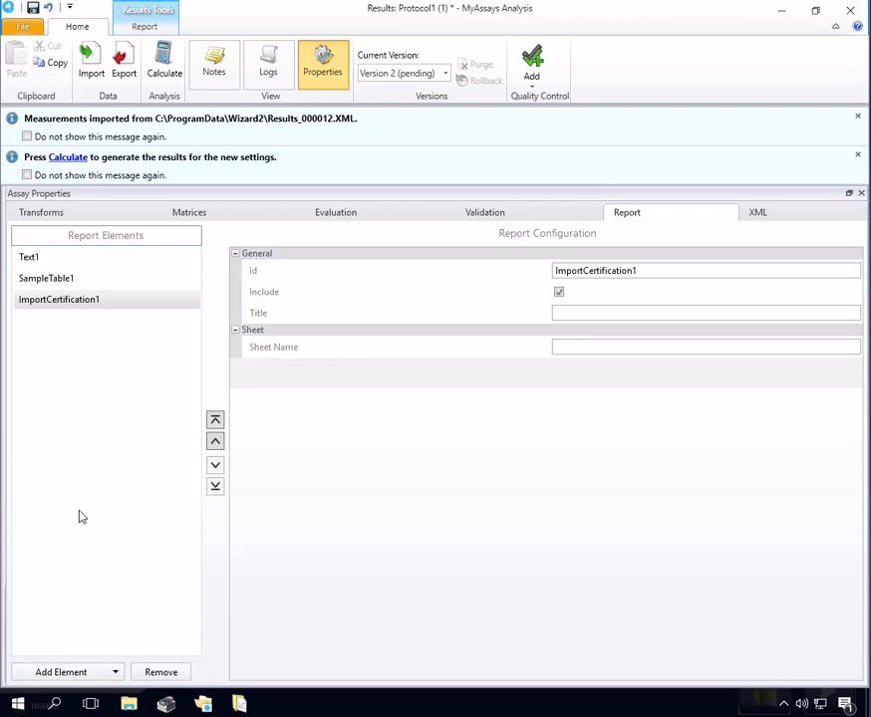
{"action": "left_click", "coordinate": [70, 157]}
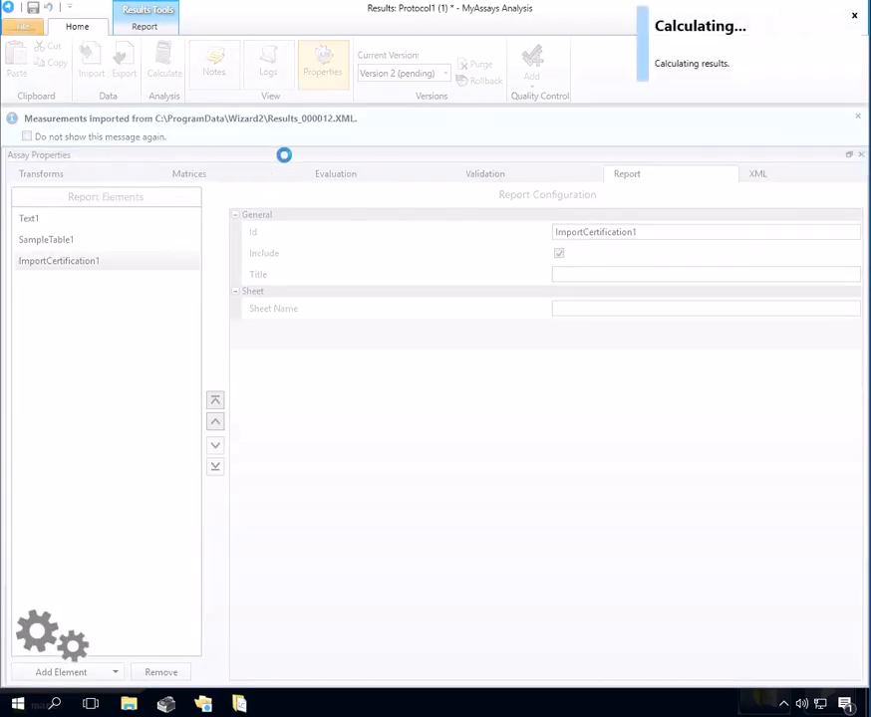
{"action": "left_click", "coordinate": [321, 69]}
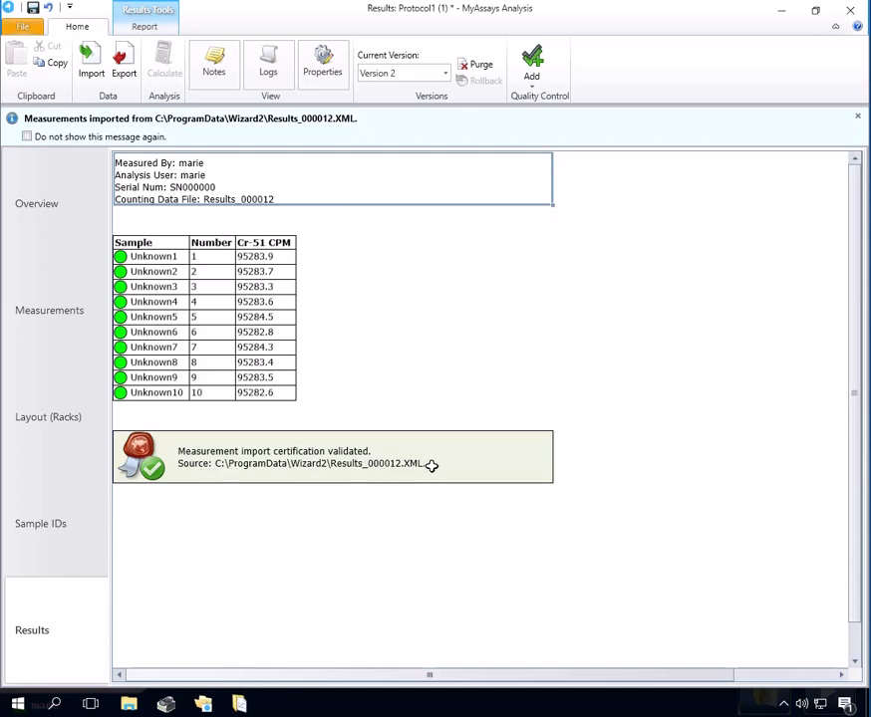
Step: Save the Protocol1 results and close the analysis
{"action": "left_click", "coordinate": [33, 7]}
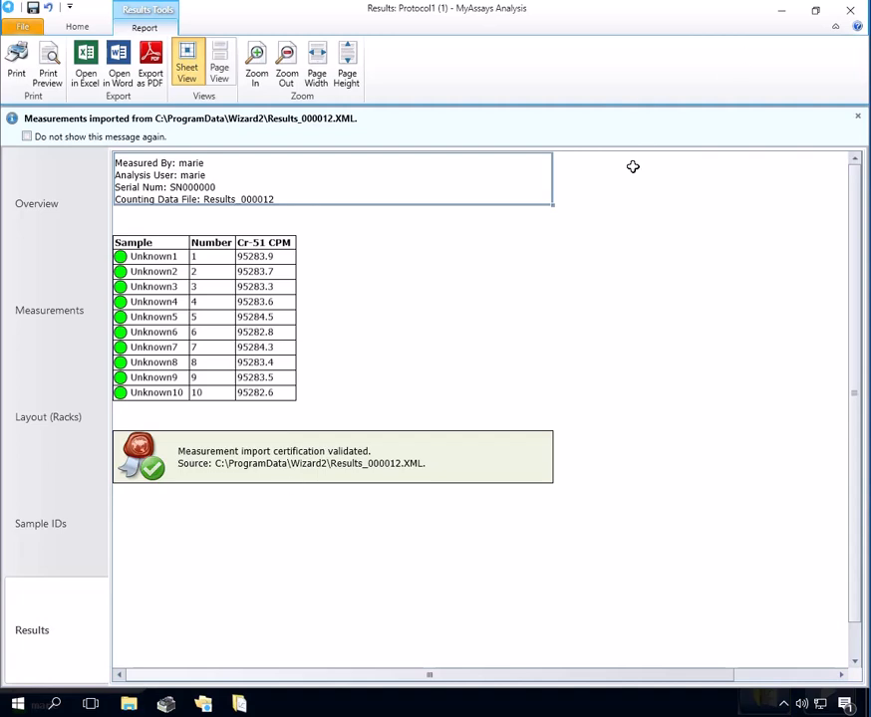
{"action": "left_click", "coordinate": [849, 13]}
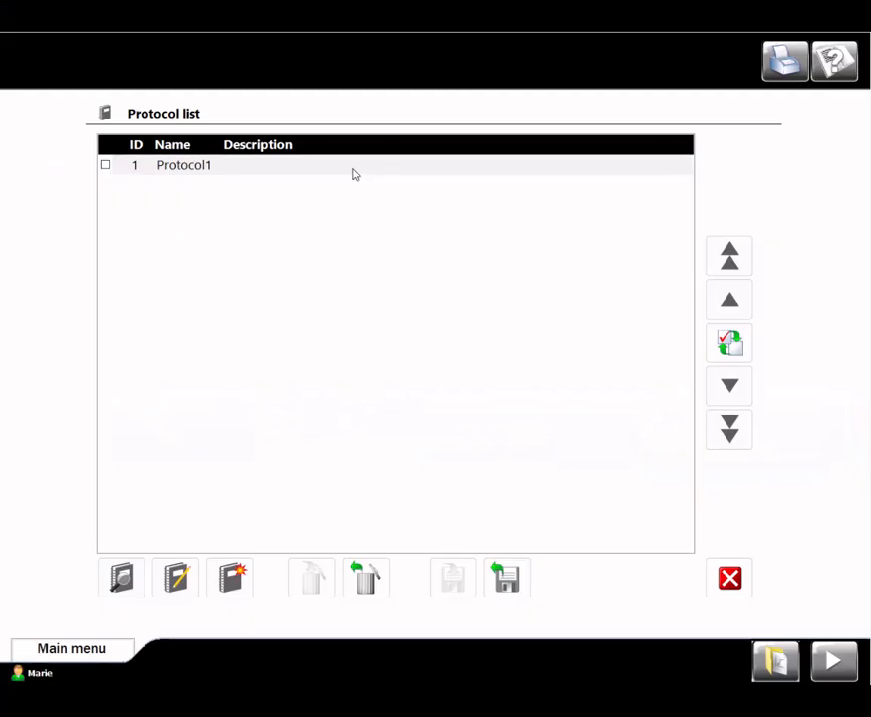
Step: In the WIZARD² software, set Protocol1 to No results exported and to run MyAssays Desktop Protocol after the assay, and save it
{"action": "left_click", "coordinate": [352, 171]}
{"action": "left_click", "coordinate": [179, 580]}
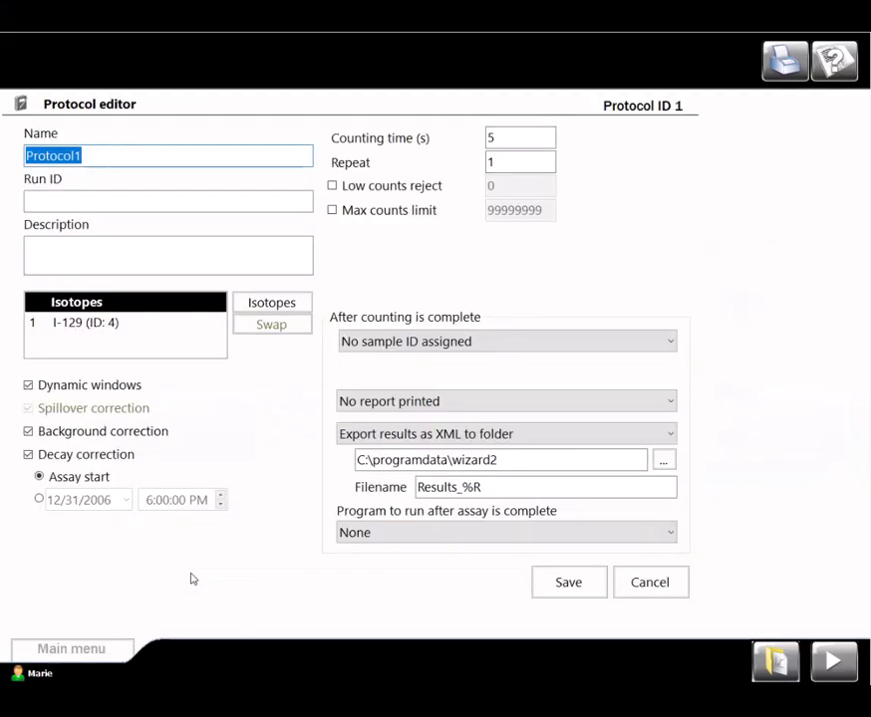
{"action": "left_click", "coordinate": [394, 437]}
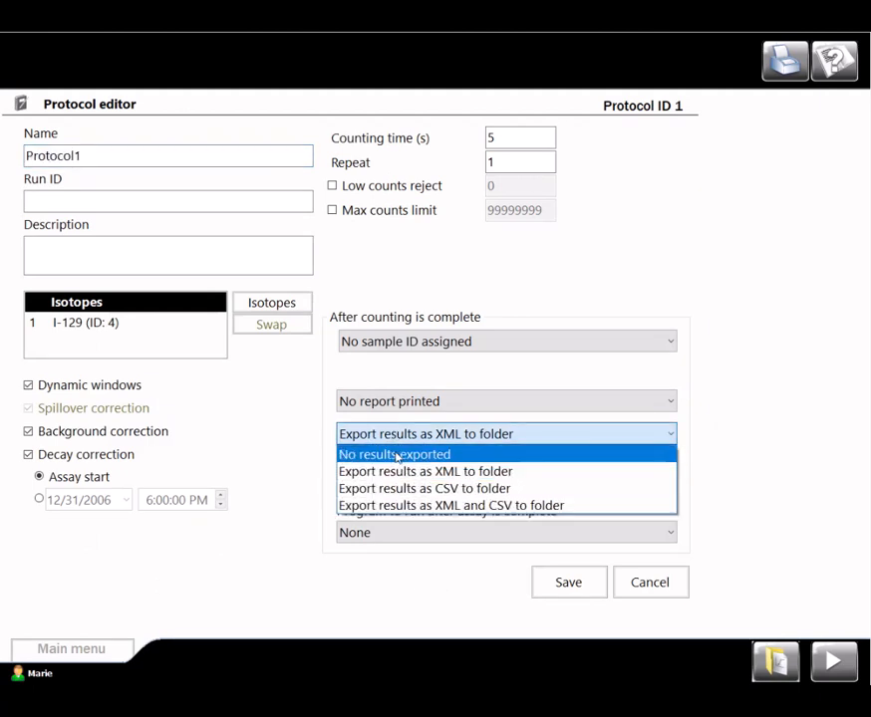
{"action": "left_click", "coordinate": [397, 456]}
{"action": "left_click", "coordinate": [423, 535]}
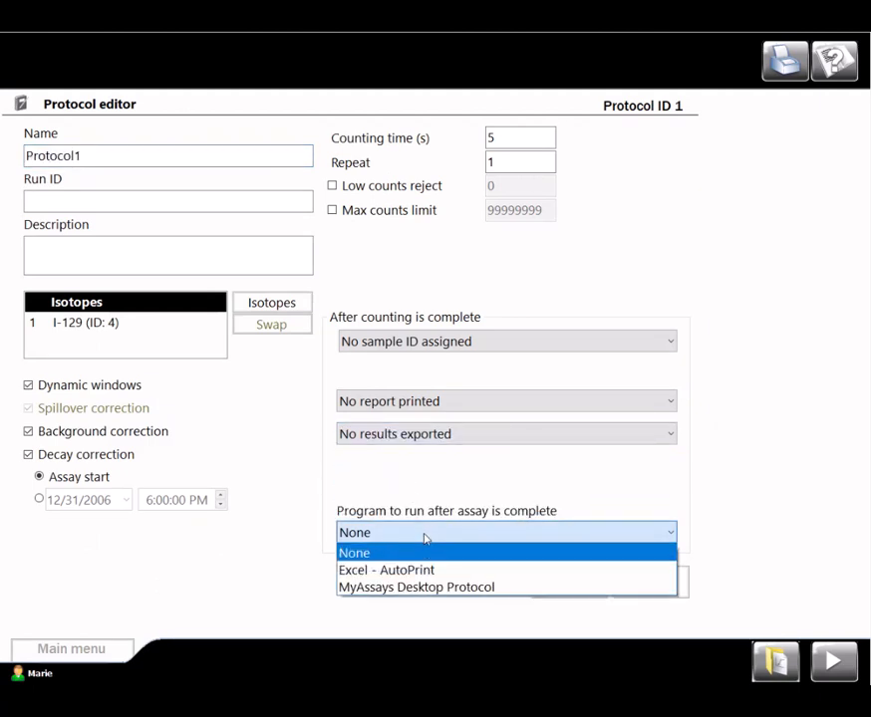
{"action": "left_click", "coordinate": [431, 589]}
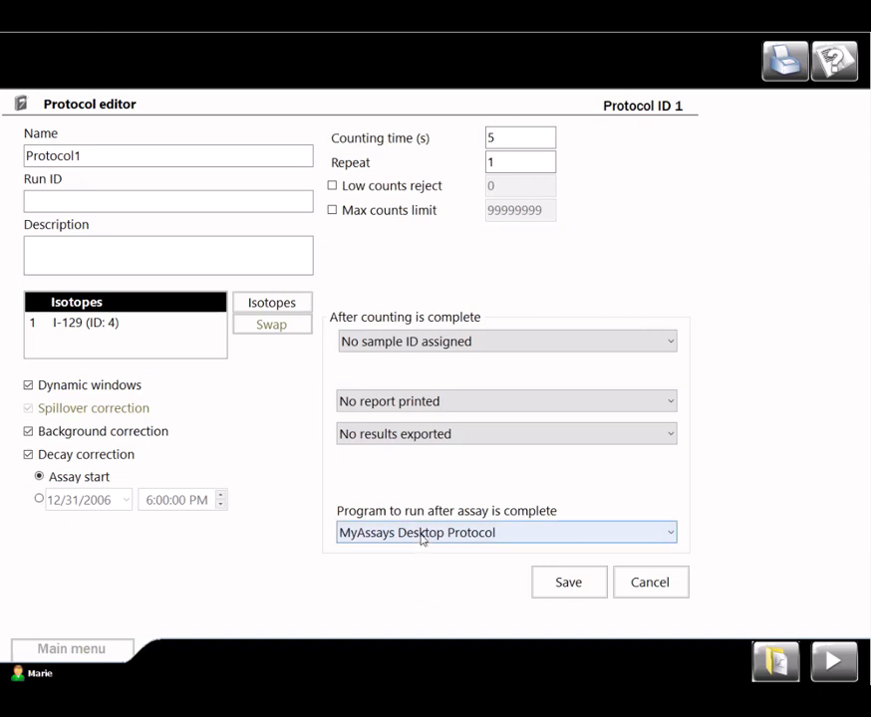
{"action": "left_click", "coordinate": [565, 583]}
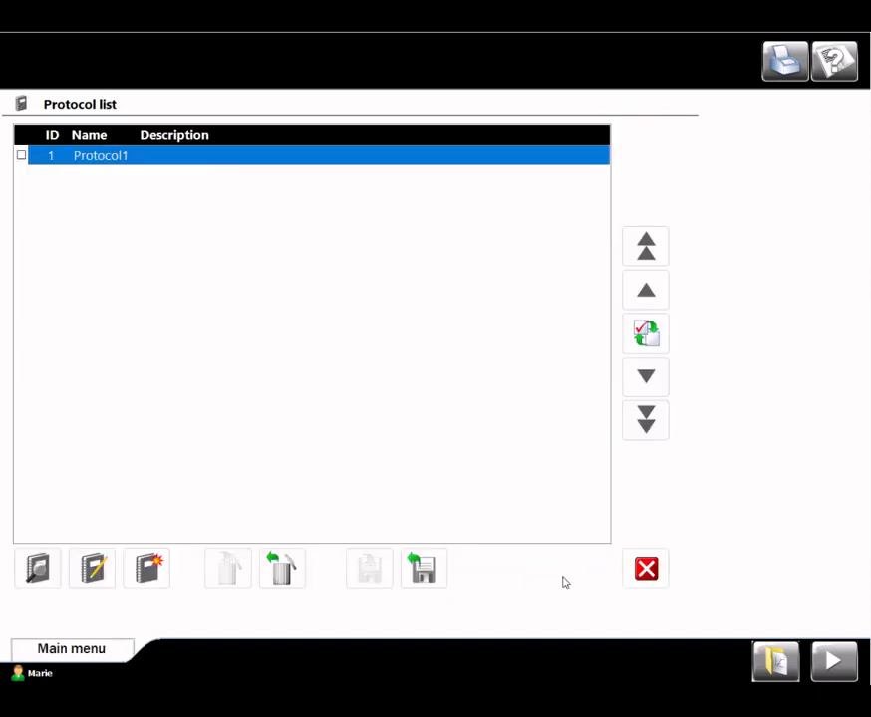